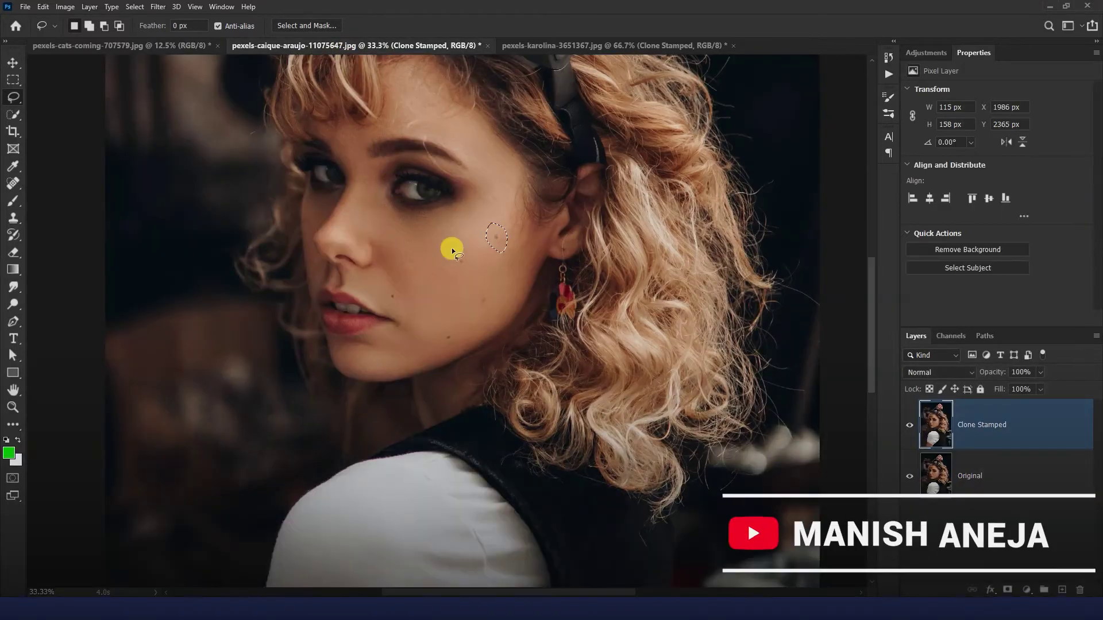
# Outline the cheek mole and the mole beside the mouth with the Lasso tool, and view pexels-karolina-3651367.jpg.
pyautogui.moveTo(459, 254)
pyautogui.mouseDown()
pyautogui.moveTo(460, 279)
pyautogui.moveTo(463, 247)
pyautogui.mouseUp()
pyautogui.moveTo(382, 288)
pyautogui.mouseDown()
pyautogui.moveTo(387, 305)
pyautogui.moveTo(386, 284)
pyautogui.mouseUp()
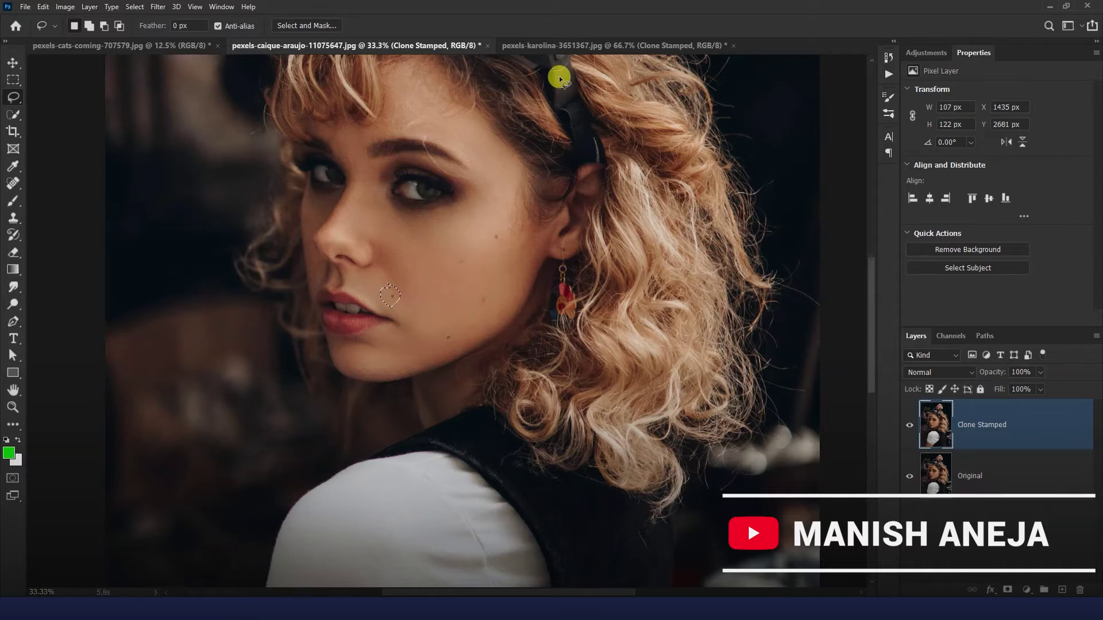
pyautogui.click(574, 45)
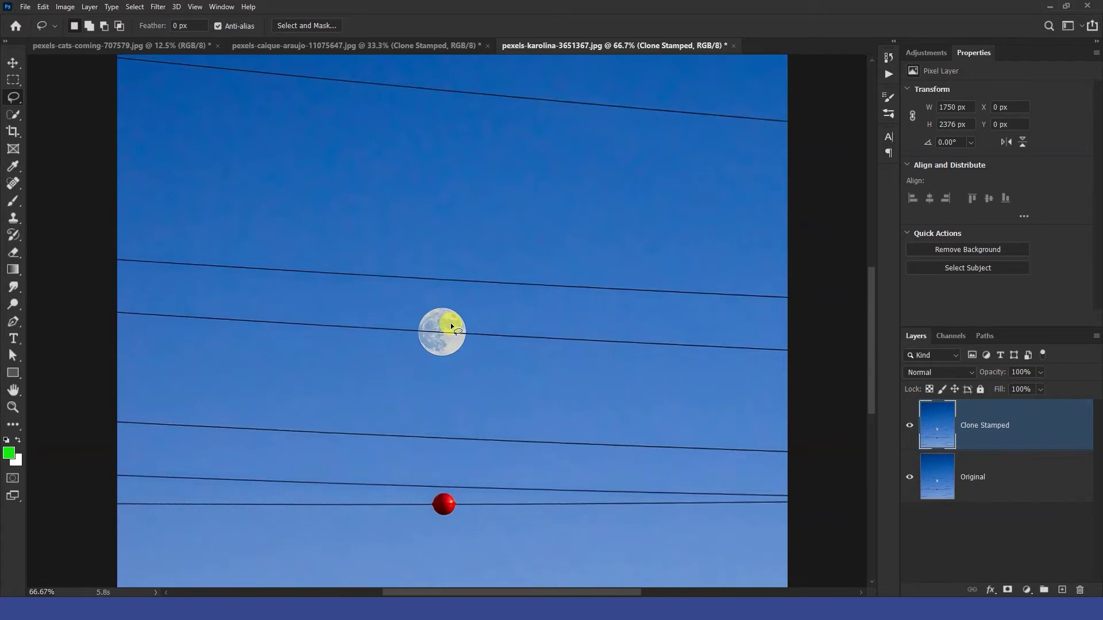
# In pexels-cats-coming-707579.jpg, select the Clone Stamped layer and activate the Clone Stamp tool.
pyautogui.hotkey('ctrl', 'Tab')
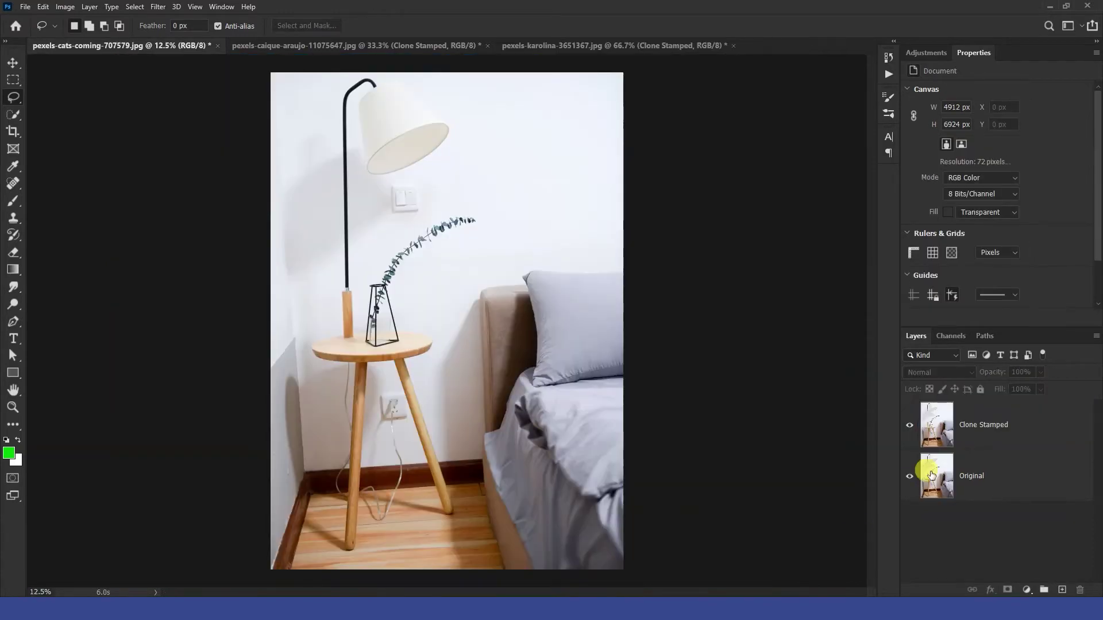
pyautogui.click(991, 436)
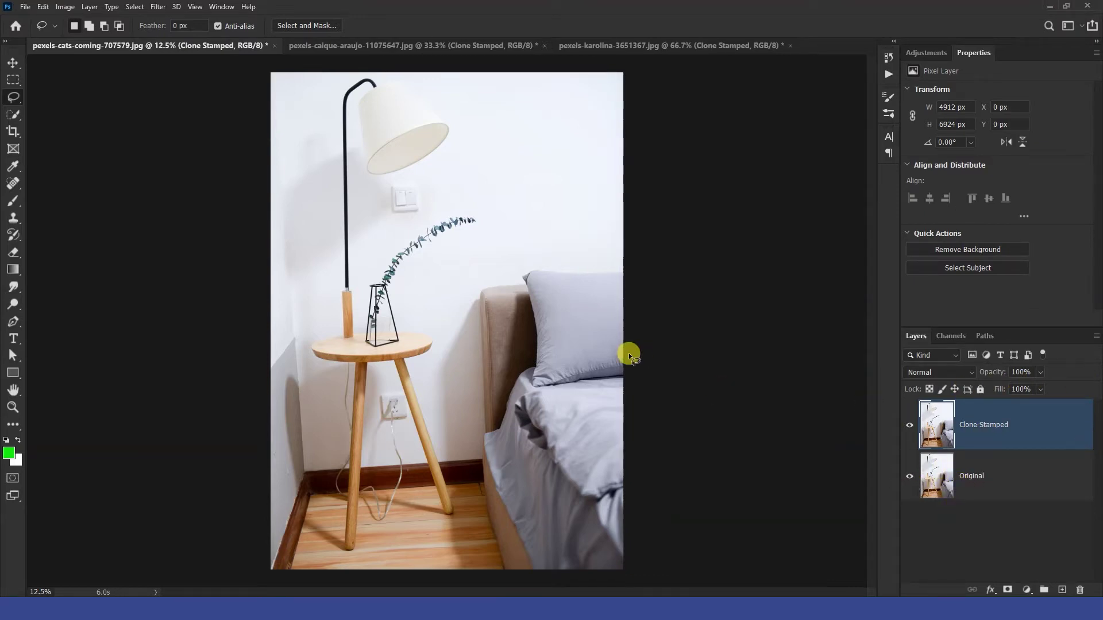
pyautogui.hotkey('ctrl', '+')
pyautogui.hotkey('ctrl', '+')
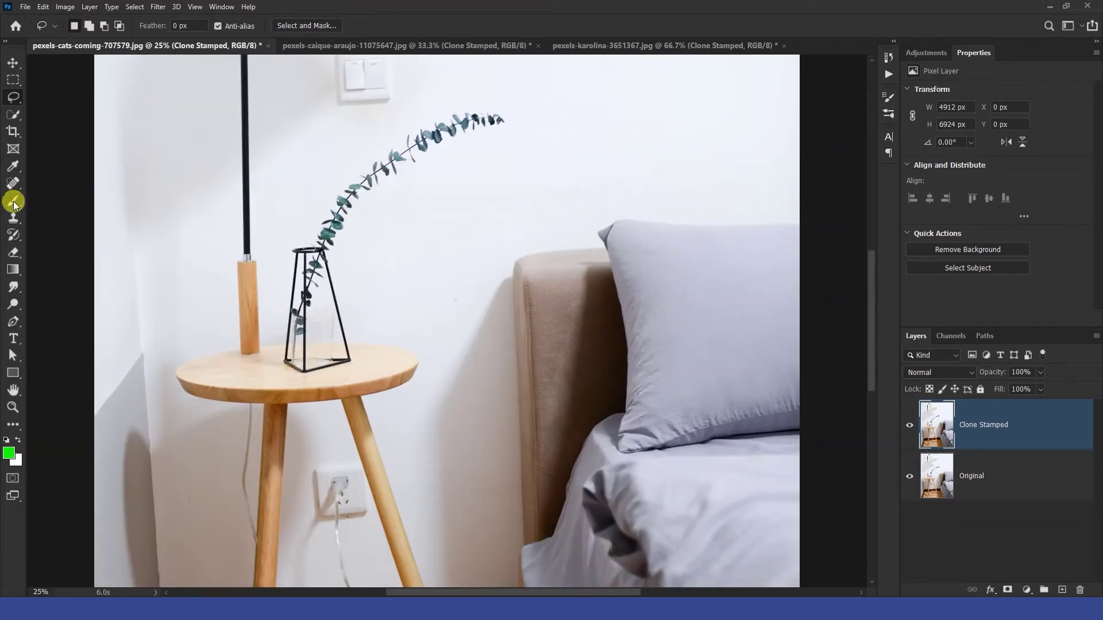
pyautogui.click(14, 219)
pyautogui.rightClick(15, 221)
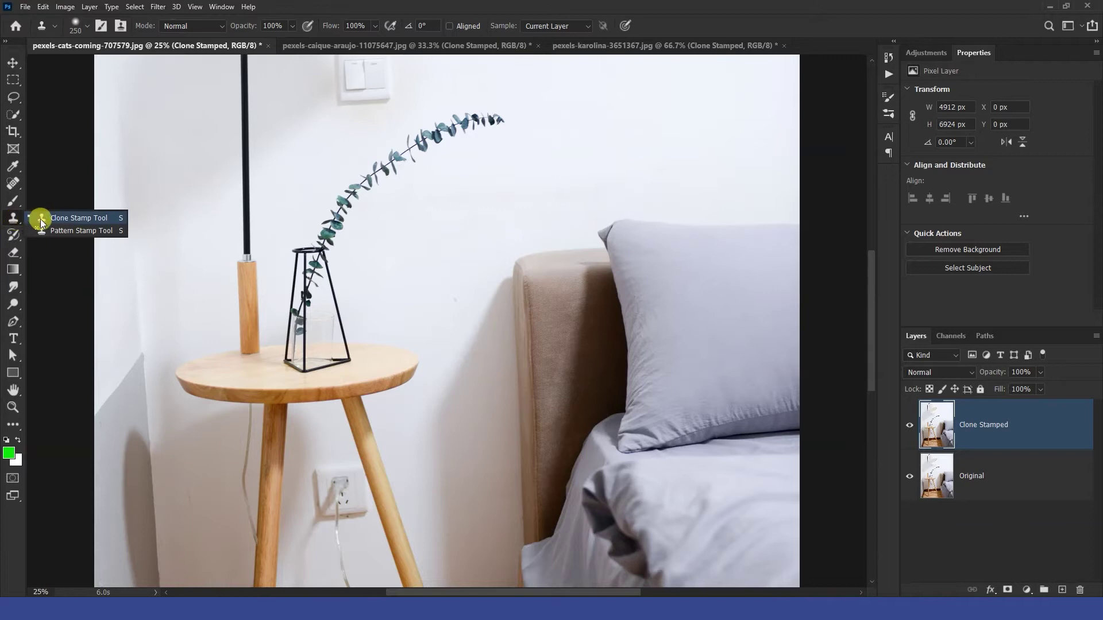
pyautogui.click(12, 68)
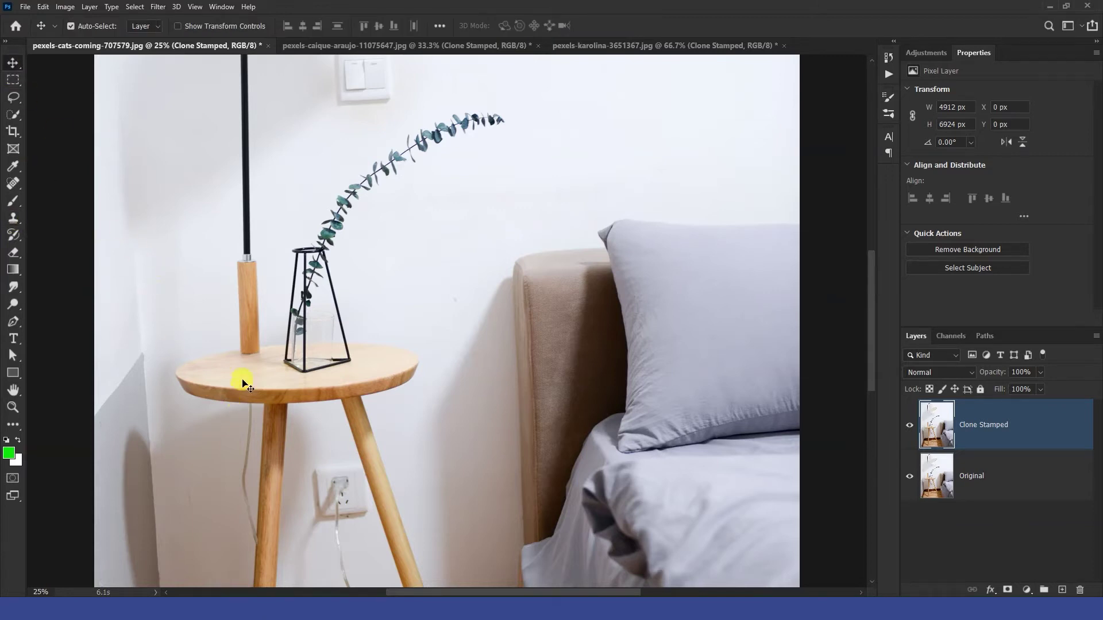
pyautogui.press('s')
# Set the Clone Stamp brush to a size of 249 px and a hardness of 20%.
pyautogui.click(86, 27)
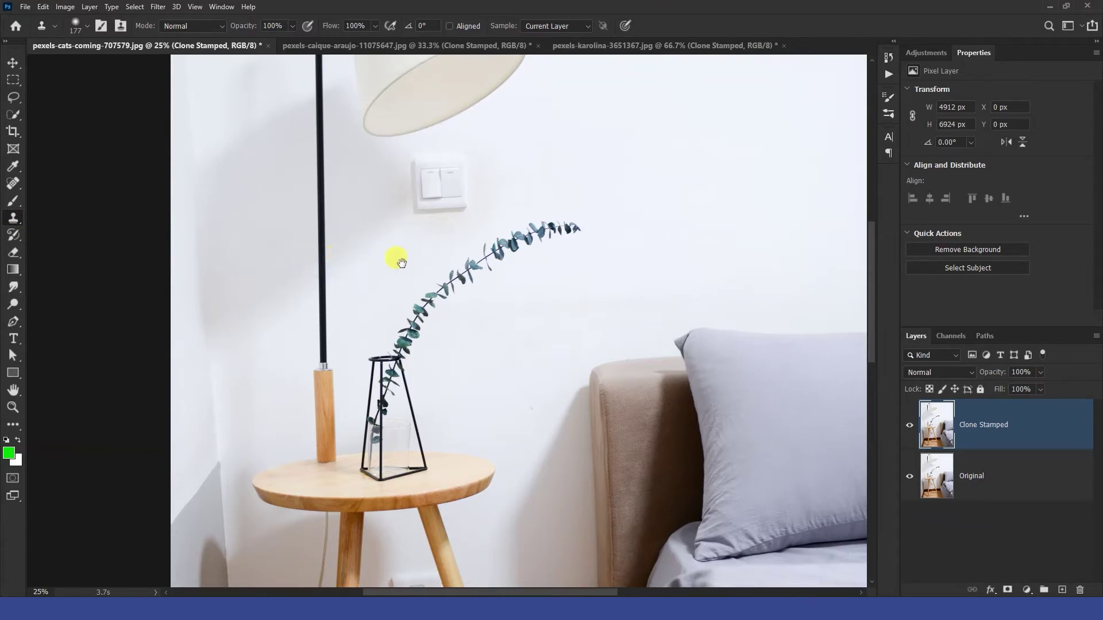
pyautogui.moveTo(463, 221)
pyautogui.mouseDown()
pyautogui.moveTo(327, 298)
pyautogui.moveTo(281, 232)
pyautogui.moveTo(492, 190)
pyautogui.moveTo(402, 217)
pyautogui.moveTo(407, 249)
pyautogui.mouseUp()
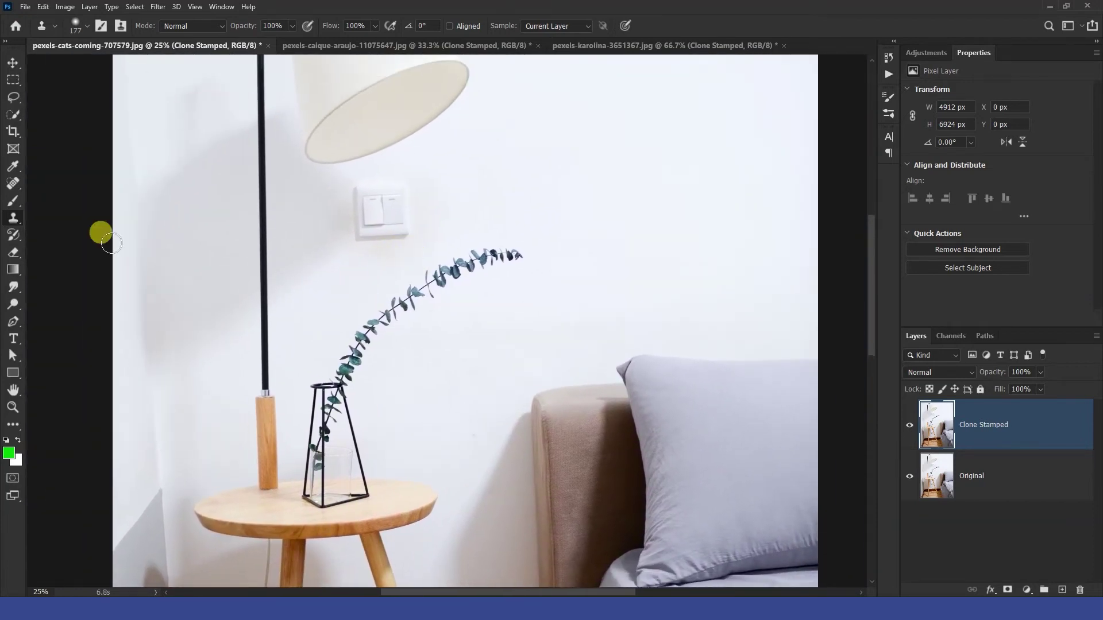
pyautogui.click(87, 26)
pyautogui.moveTo(120, 63); pyautogui.dragTo(122, 62)
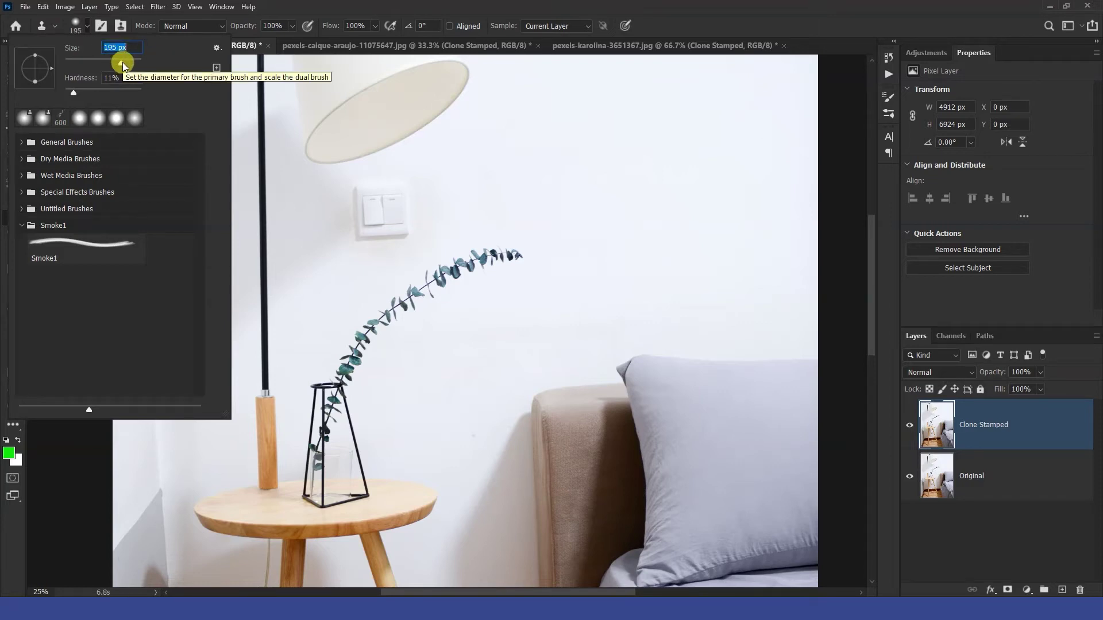
pyautogui.moveTo(120, 68); pyautogui.dragTo(123, 65)
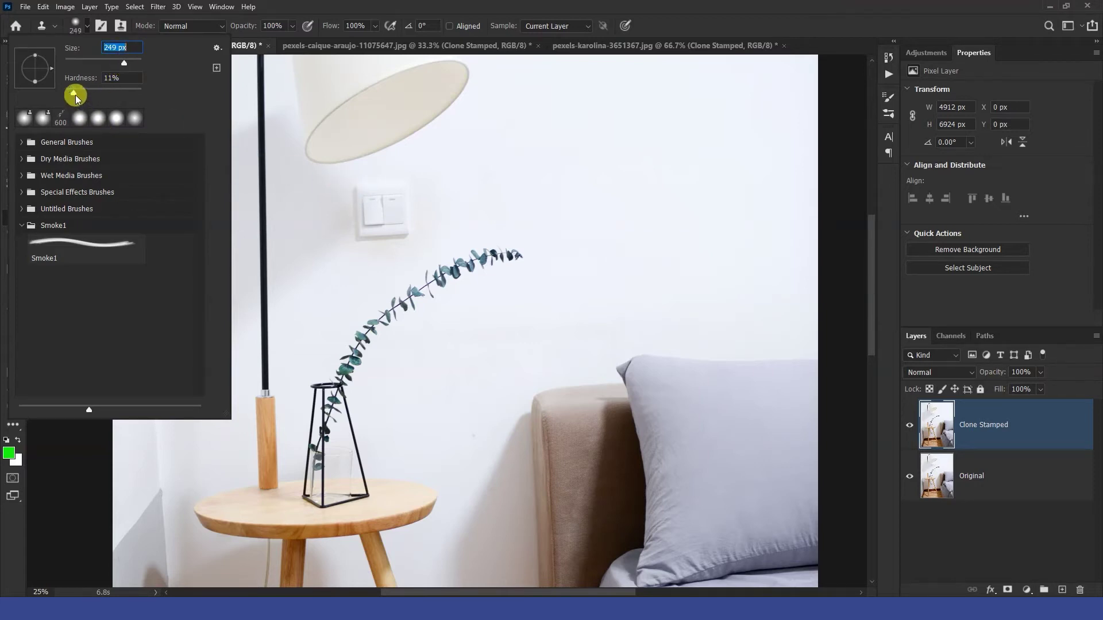
pyautogui.moveTo(77, 94); pyautogui.dragTo(81, 95)
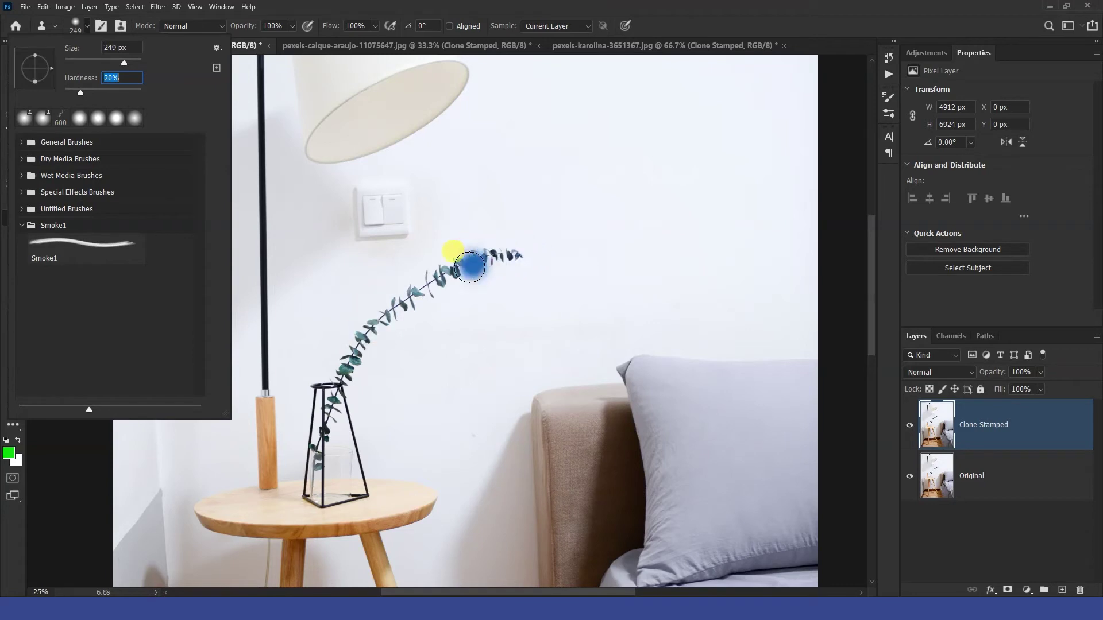
# Clone clean wall over the eucalyptus branch and the part of the wire vase standing against the wall.
pyautogui.click(521, 287)
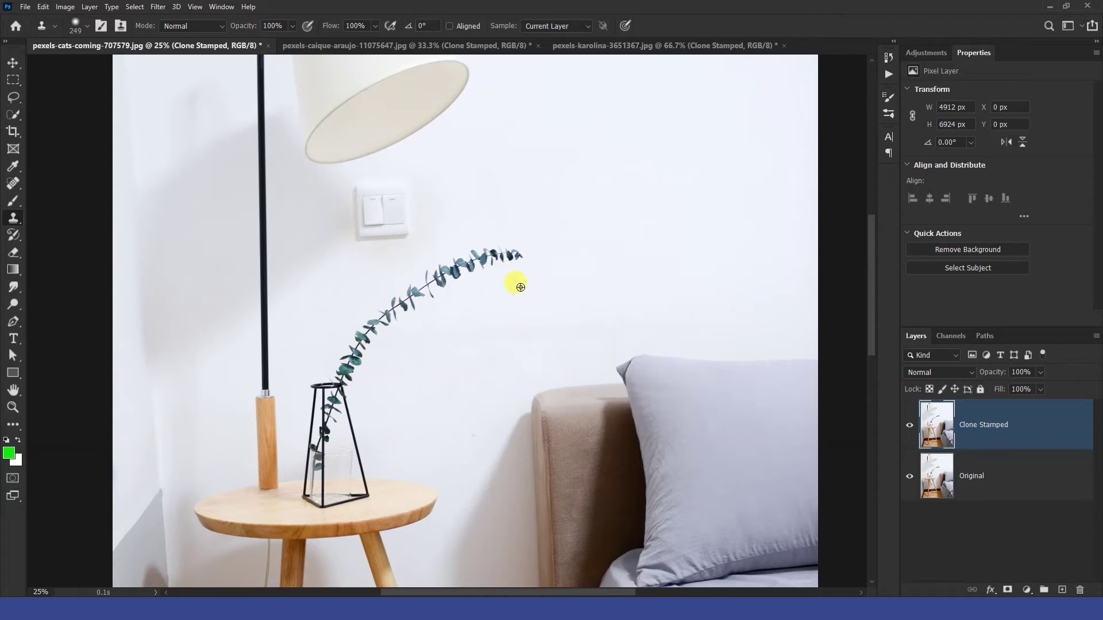
pyautogui.moveTo(521, 288)
pyautogui.mouseDown()
pyautogui.moveTo(517, 253)
pyautogui.moveTo(505, 249)
pyautogui.moveTo(465, 270)
pyautogui.moveTo(448, 266)
pyautogui.moveTo(361, 335)
pyautogui.moveTo(343, 382)
pyautogui.moveTo(382, 399)
pyautogui.moveTo(318, 427)
pyautogui.moveTo(349, 420)
pyautogui.mouseUp()
pyautogui.hotkey('ctrl', '+')
pyautogui.hotkey('ctrl', '+')
pyautogui.hotkey('ctrl', '+')
pyautogui.moveTo(413, 510); pyautogui.dragTo(638, 130)
pyautogui.keyDown('alt'); pyautogui.click(509, 296); pyautogui.keyUp('alt')
pyautogui.click(442, 310)
pyautogui.press('[')
pyautogui.press('[')
pyautogui.moveTo(324, 300)
pyautogui.mouseDown()
pyautogui.moveTo(311, 297)
pyautogui.moveTo(314, 315)
pyautogui.mouseUp()
pyautogui.moveTo(315, 328); pyautogui.dragTo(301, 328)
pyautogui.moveTo(418, 327); pyautogui.dragTo(435, 328)
# Clone clean wood over the vase's base on the round tabletop, using a smaller brush.
pyautogui.press('[')
pyautogui.click(448, 387)
pyautogui.hotkey('ctrl', 'z')
pyautogui.press('[')
pyautogui.press('[')
pyautogui.press('[')
pyautogui.moveTo(481, 389)
pyautogui.mouseDown()
pyautogui.moveTo(373, 422)
pyautogui.moveTo(308, 422)
pyautogui.moveTo(337, 394)
pyautogui.moveTo(337, 374)
pyautogui.moveTo(359, 386)
pyautogui.moveTo(424, 387)
pyautogui.moveTo(327, 423)
pyautogui.moveTo(278, 393)
pyautogui.moveTo(305, 372)
pyautogui.moveTo(244, 439)
pyautogui.moveTo(374, 421)
pyautogui.moveTo(274, 385)
pyautogui.moveTo(288, 394)
pyautogui.mouseUp()
# Clean up the rear edge of the tabletop, where the vase stood, with a finer clone brush.
pyautogui.press('[')
pyautogui.press('[')
pyautogui.press('[')
pyautogui.press('[')
pyautogui.press('[')
pyautogui.moveTo(379, 348)
pyautogui.mouseDown()
pyautogui.moveTo(451, 362)
pyautogui.moveTo(291, 364)
pyautogui.mouseUp()
# Bring the light switch into view and try the clone brush at sizes up to 400 px, returning to 200 px.
pyautogui.press(']')
pyautogui.press(']')
pyautogui.press(']')
pyautogui.press(']')
pyautogui.press(']')
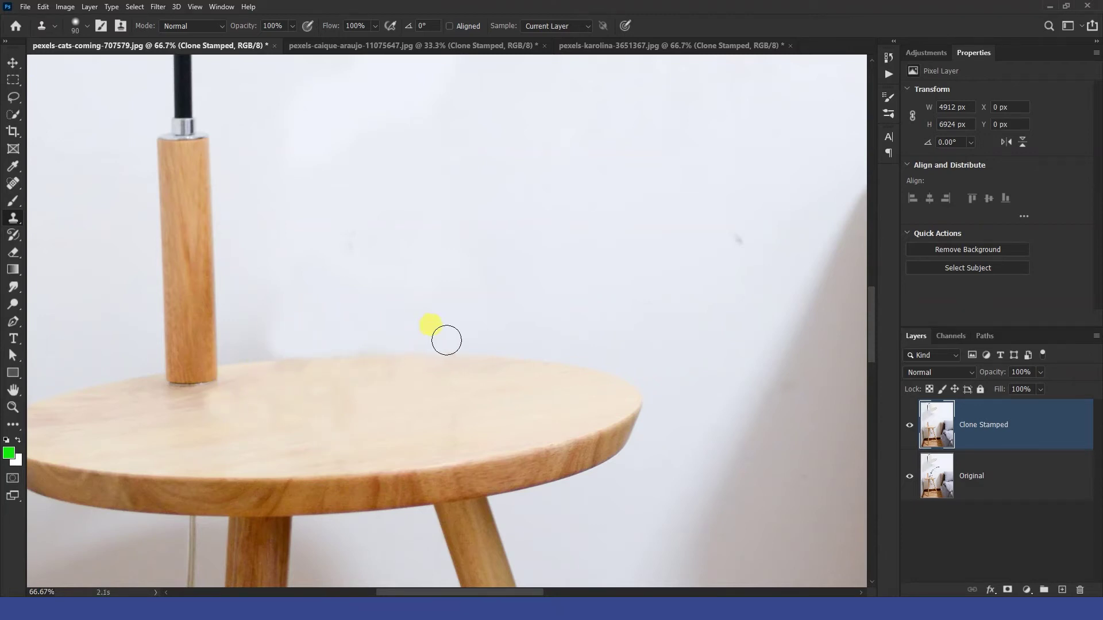
pyautogui.scroll(-5, 336, 375)
pyautogui.scroll(4, 398, 175)
pyautogui.press(']')
pyautogui.press(']')
pyautogui.press(']')
pyautogui.press(']')
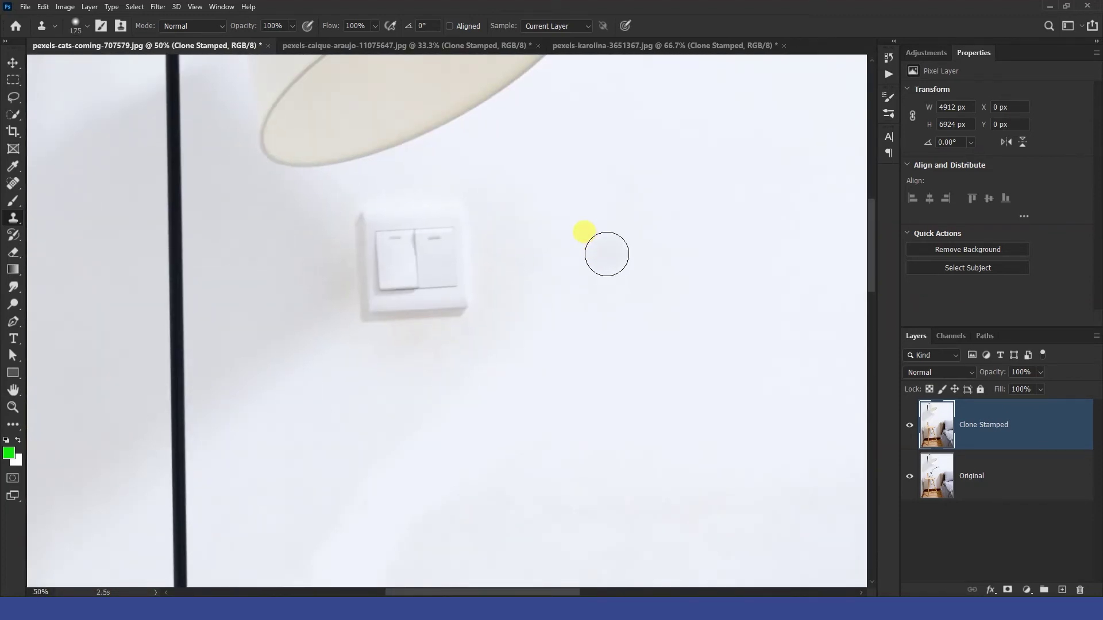
pyautogui.press(']')
pyautogui.press(']')
pyautogui.press(']')
pyautogui.press(']')
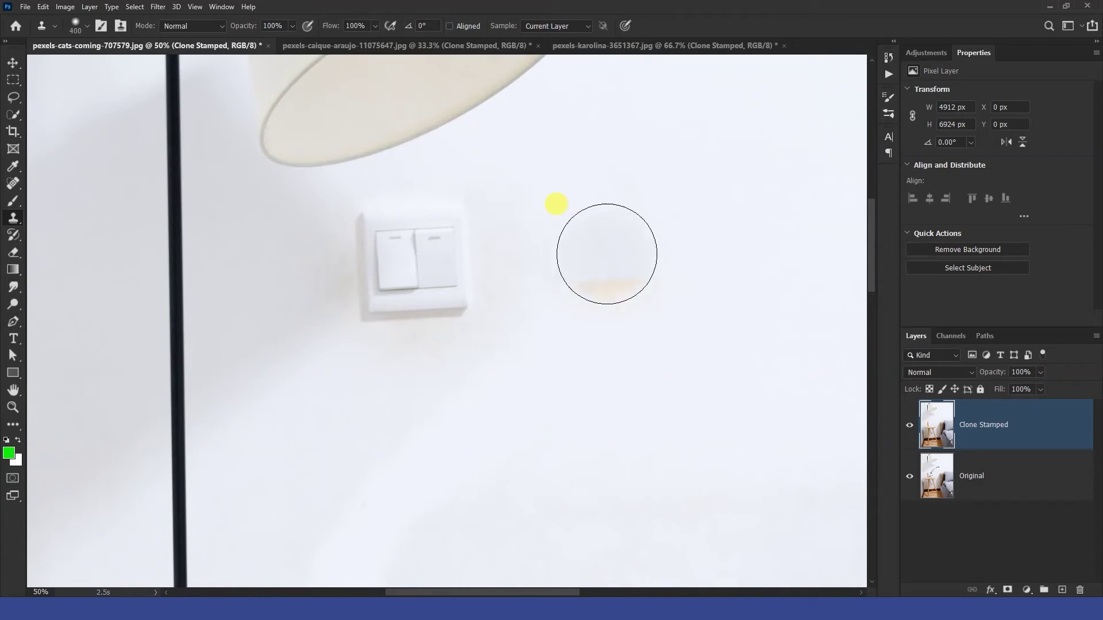
pyautogui.press('[')
pyautogui.press('[')
pyautogui.press('[')
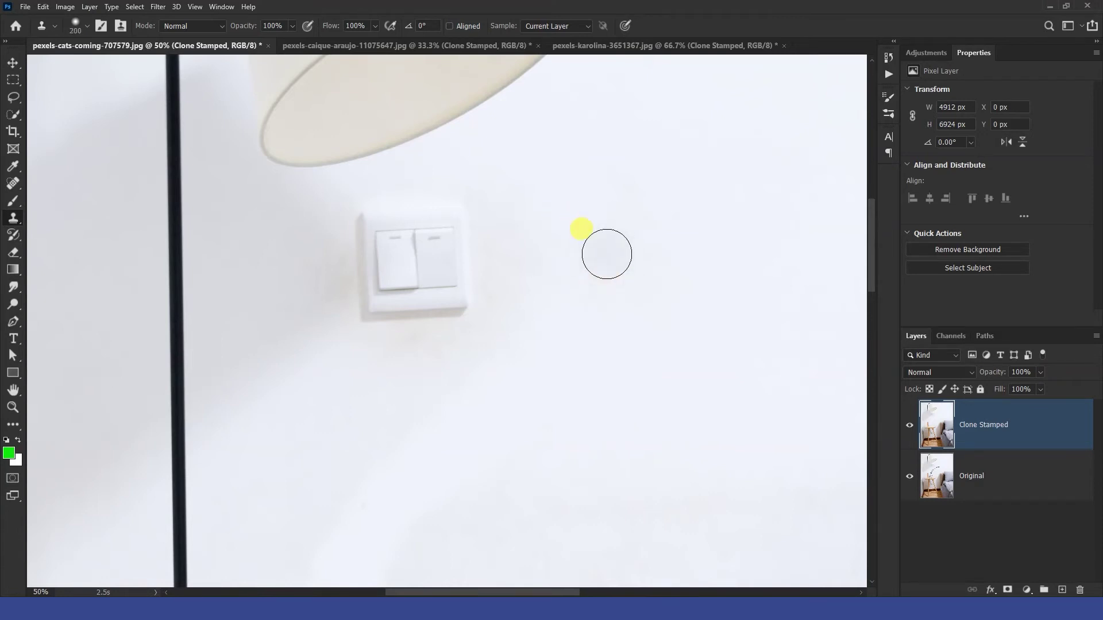
# Enlarge the brush to 700 px and clone clean wall over the light switch below the lamp.
pyautogui.press(']')
pyautogui.press(']')
pyautogui.press(']')
pyautogui.press(']')
pyautogui.press(']')
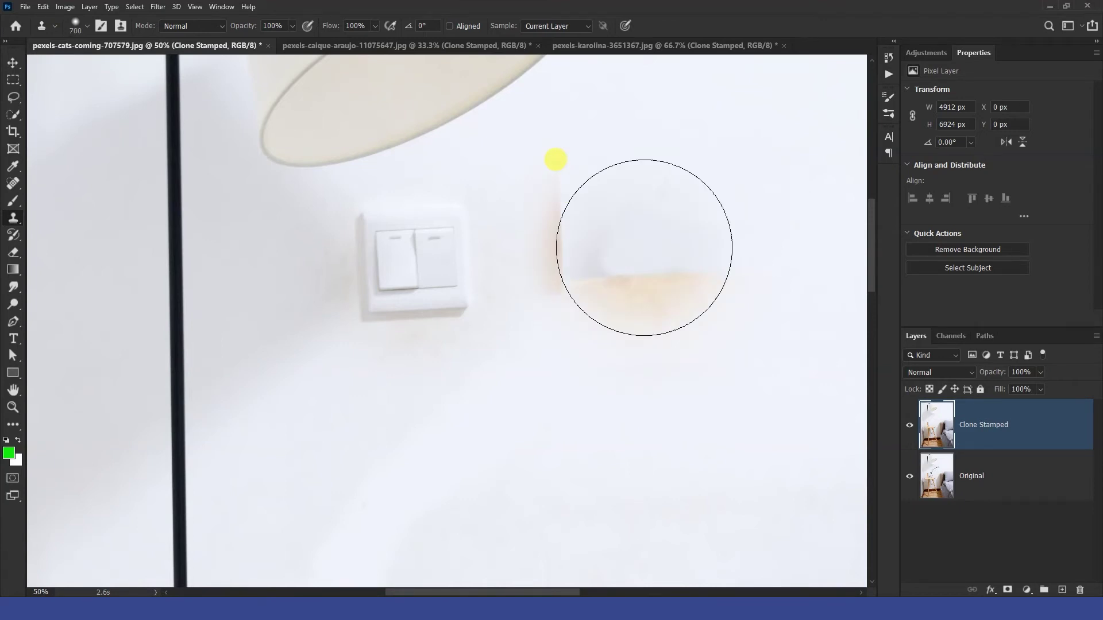
pyautogui.press('alt')
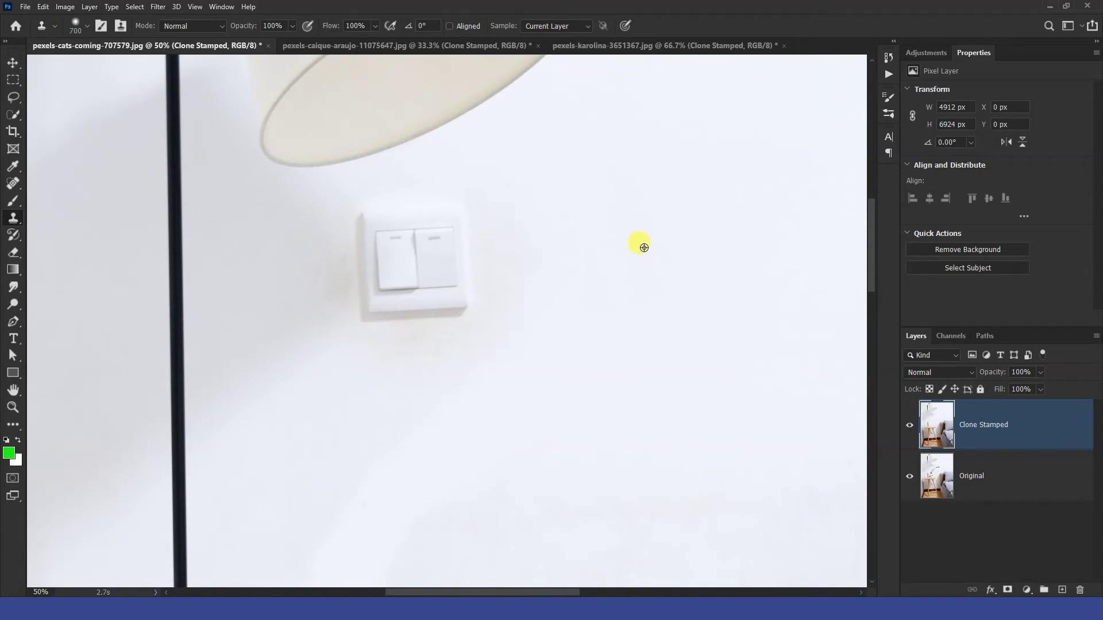
pyautogui.keyDown('alt'); pyautogui.click(644, 247); pyautogui.keyUp('alt')
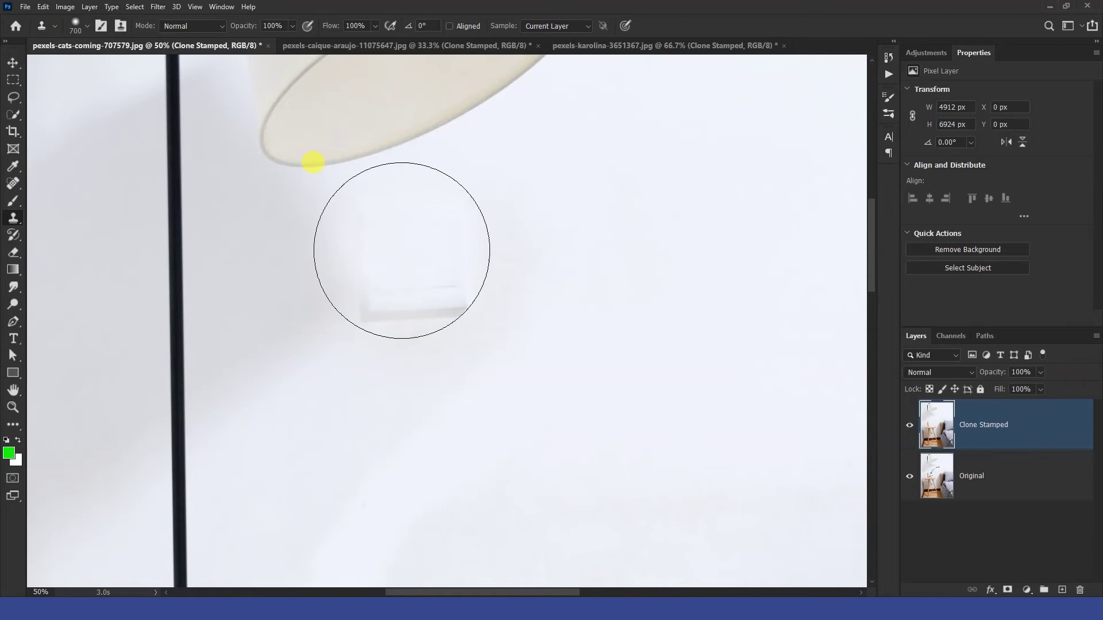
pyautogui.moveTo(401, 251)
pyautogui.mouseDown()
pyautogui.moveTo(400, 284)
pyautogui.moveTo(435, 283)
pyautogui.moveTo(440, 256)
pyautogui.mouseUp()
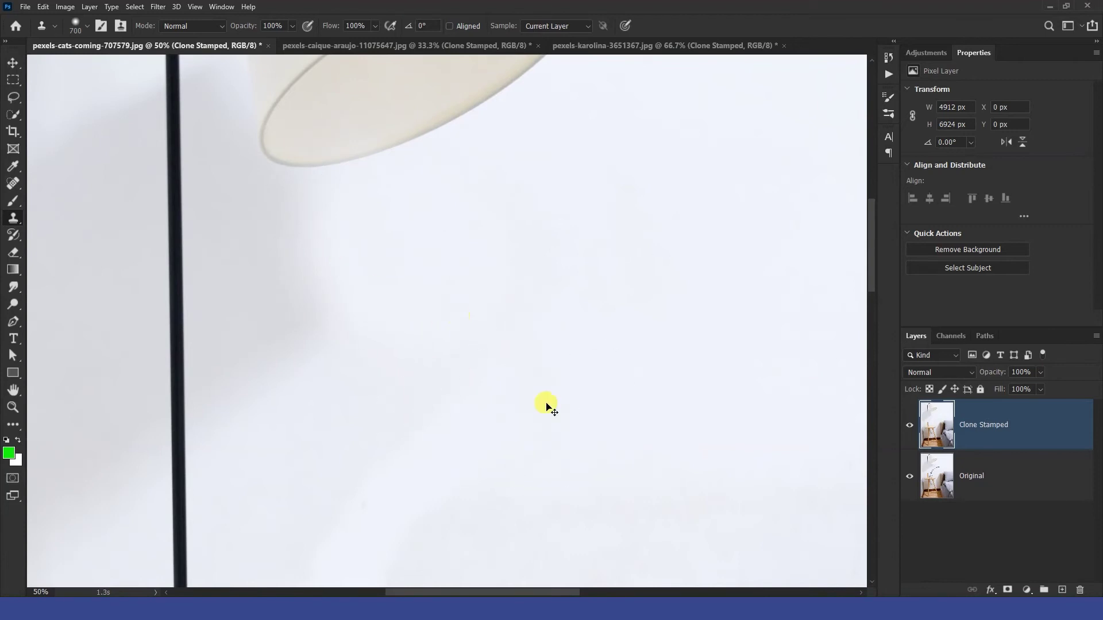
pyautogui.hotkey('ctrl', '-')
pyautogui.hotkey('ctrl', '-')
pyautogui.hotkey('ctrl', '-')
pyautogui.hotkey('ctrl', '-')
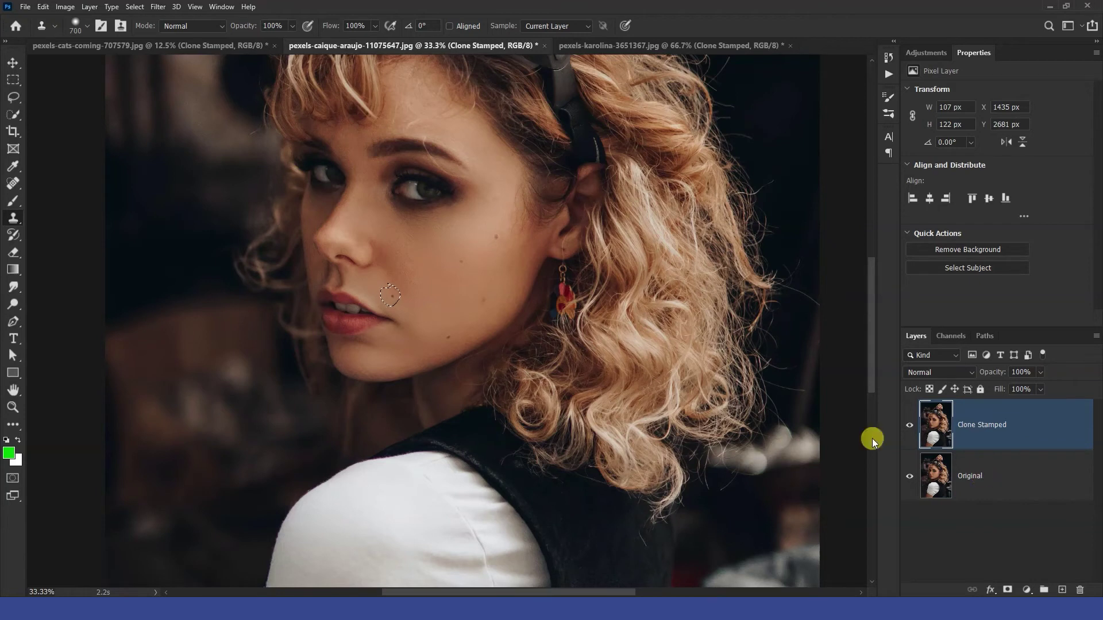
# In pexels-caique-araujo-11075647.jpg, activate the Clone Stamp tool and reduce its brush to 150 px.
pyautogui.click(14, 62)
pyautogui.click(14, 218)
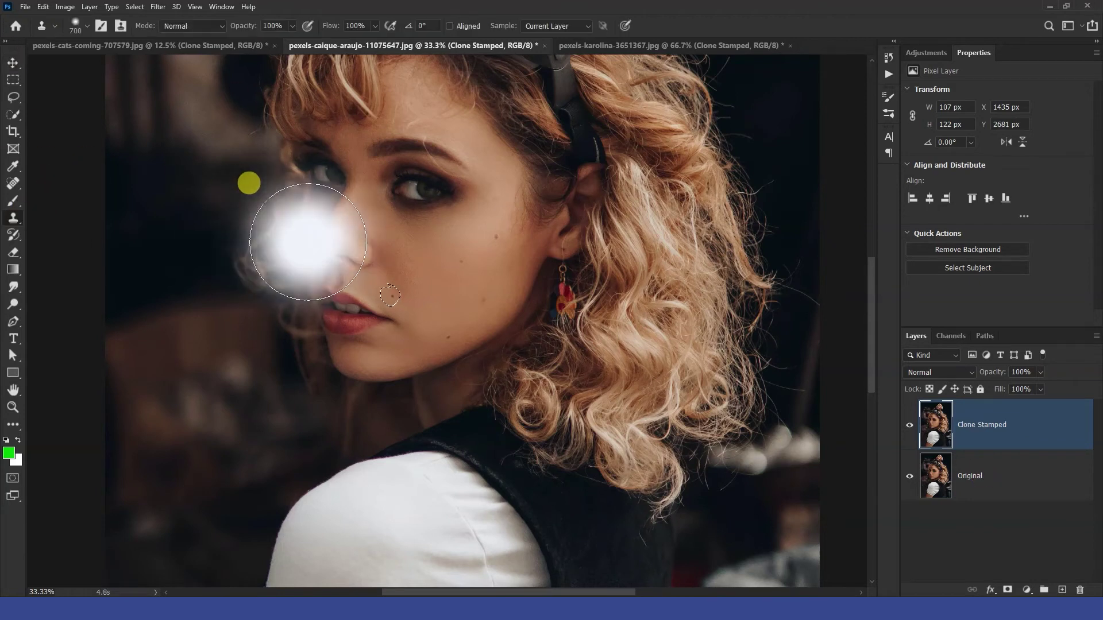
pyautogui.press('[')
pyautogui.press('[')
pyautogui.press('[')
pyautogui.press('[')
pyautogui.press('[')
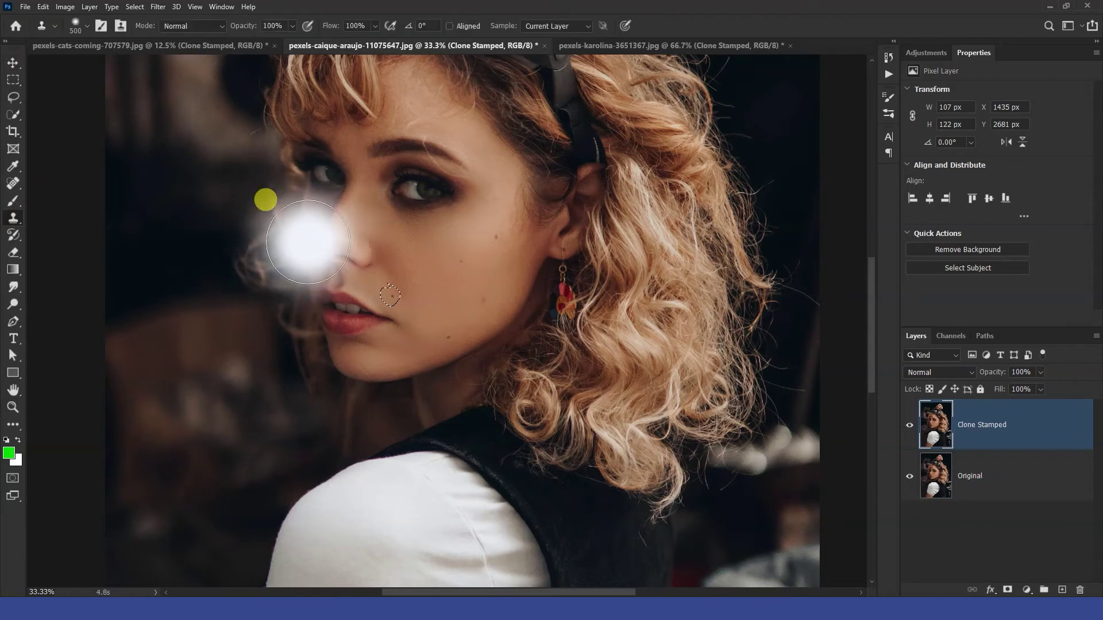
pyautogui.press('[')
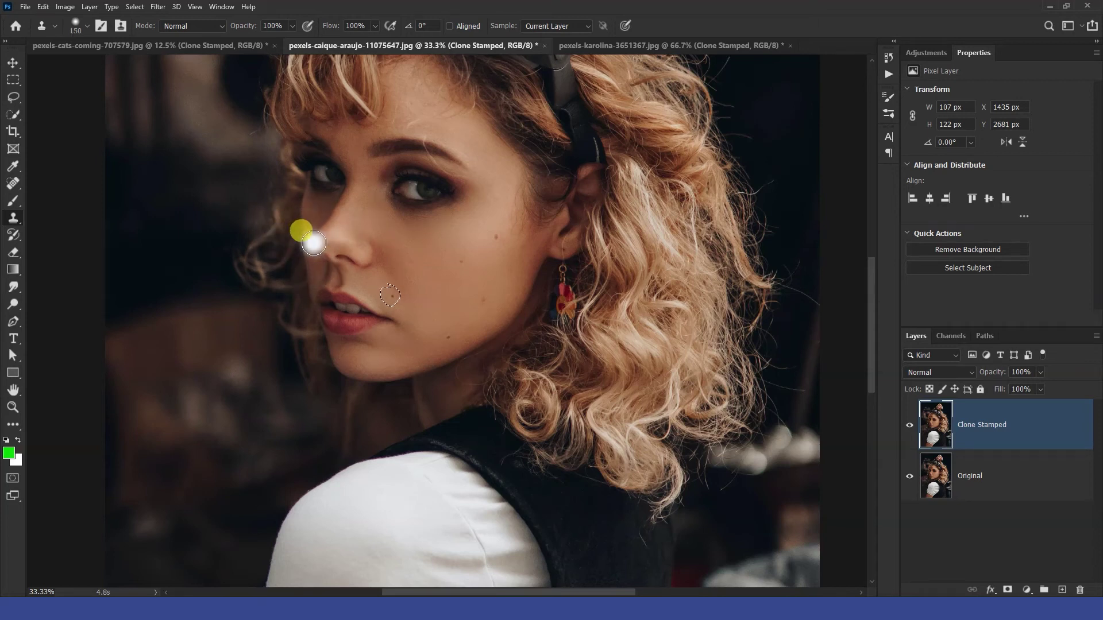
# Clear the selection around the mole and reduce the clone brush to 40 px for close-up skin work.
pyautogui.hotkey('ctrl', '+')
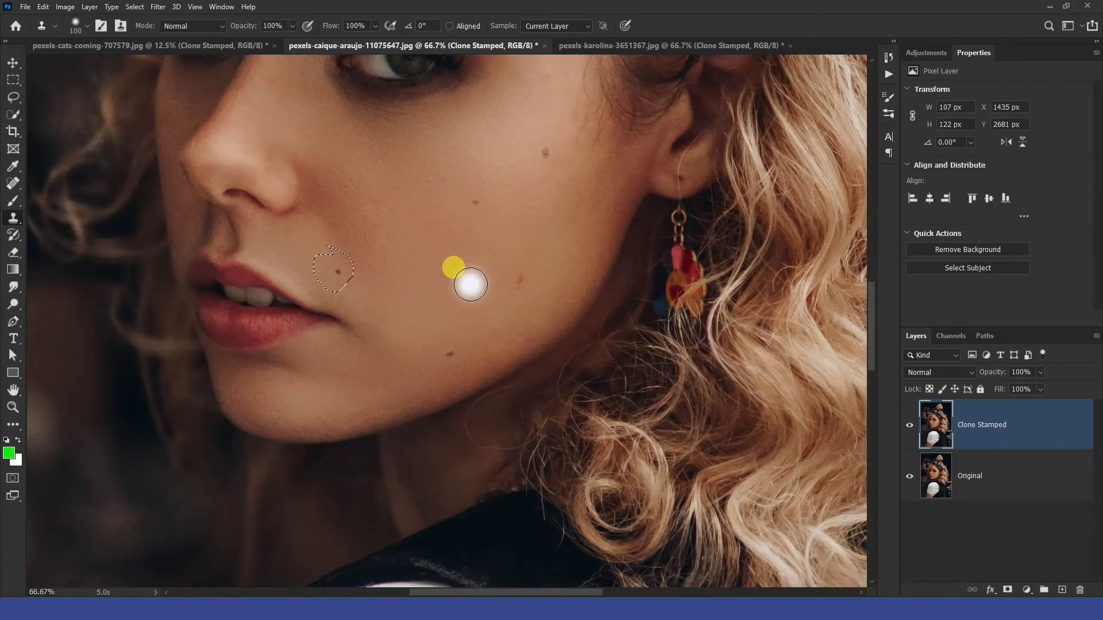
pyautogui.hotkey('ctrl', '+')
pyautogui.hotkey('ctrl', '+')
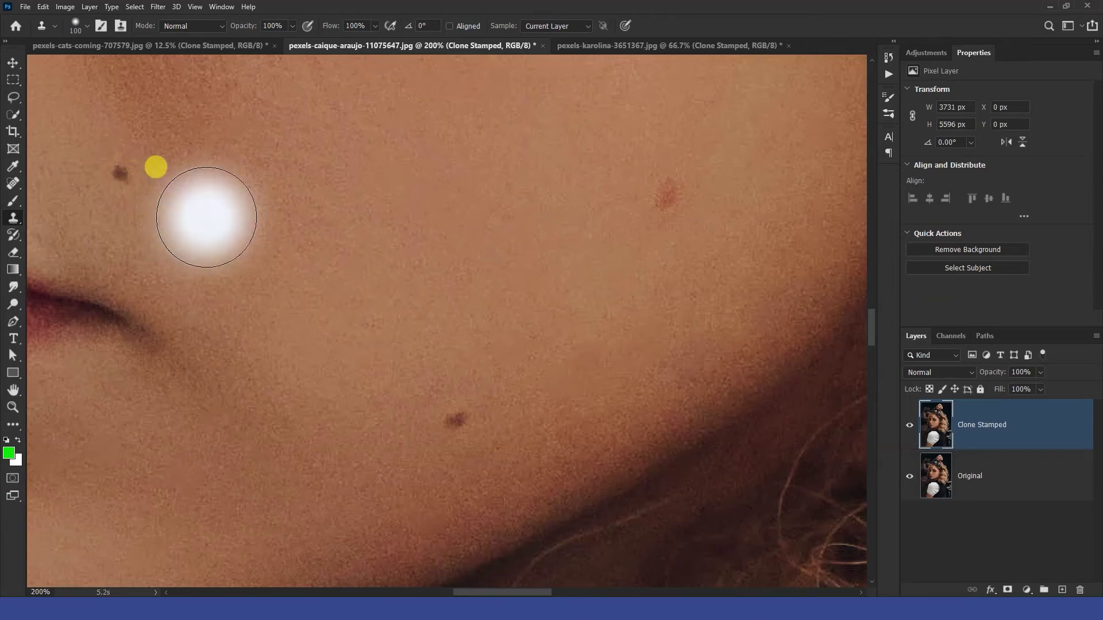
pyautogui.press('[')
pyautogui.press('[')
pyautogui.press('[')
pyautogui.press('[')
pyautogui.press('[')
pyautogui.press('[')
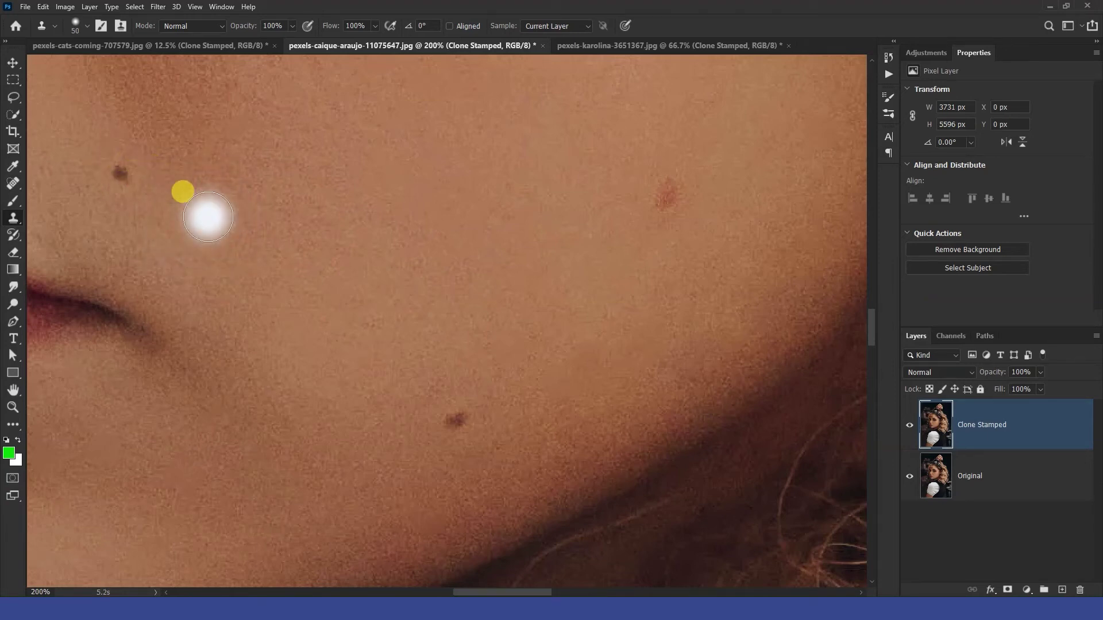
pyautogui.press('[')
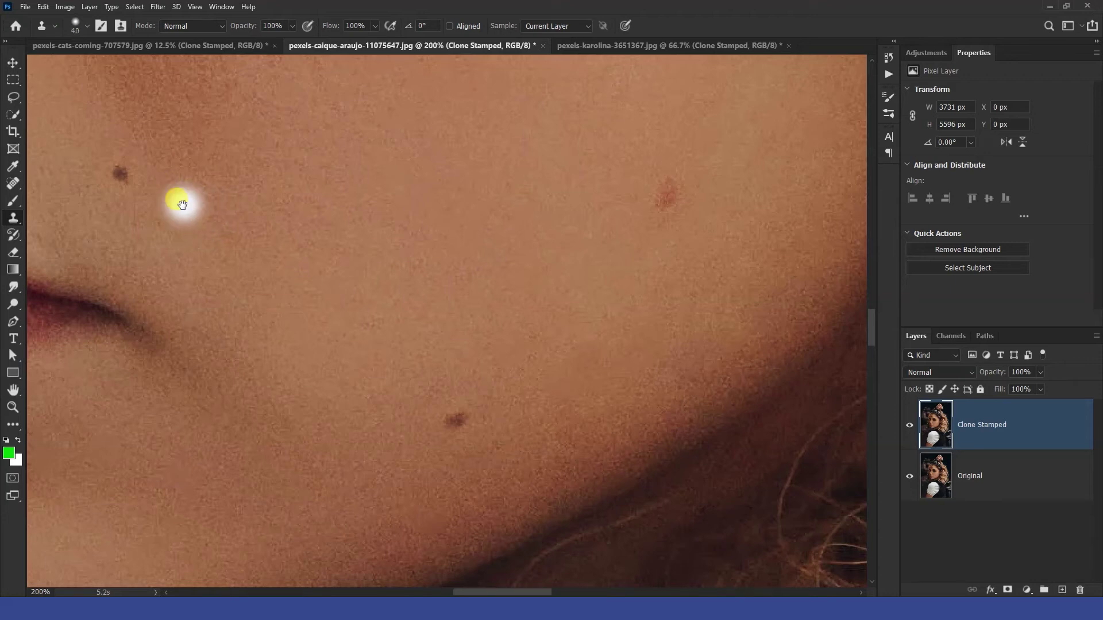
# Clone nearby skin over the mole beside the mouth and the dark mole on the lower cheek.
pyautogui.moveTo(180, 203); pyautogui.dragTo(284, 248)
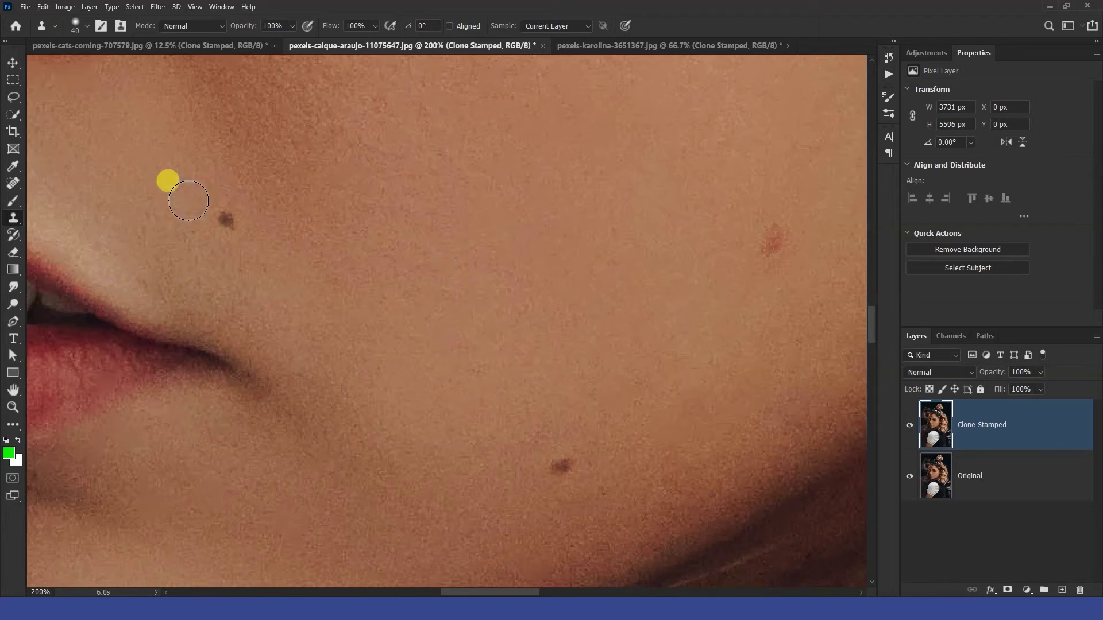
pyautogui.keyDown('alt'); pyautogui.click(189, 201); pyautogui.keyUp('alt')
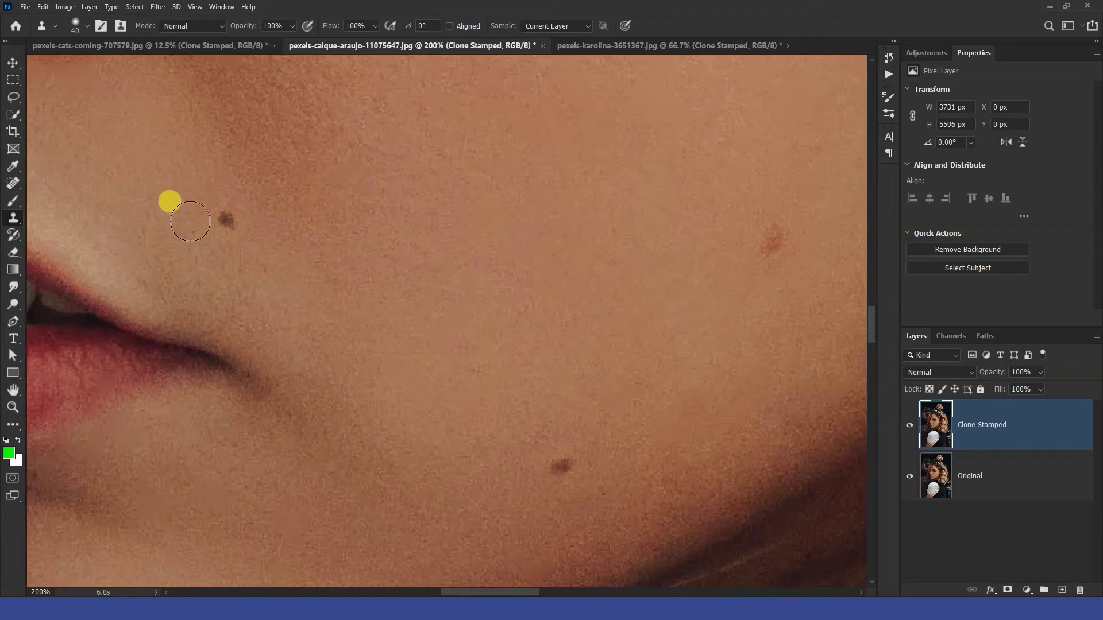
pyautogui.click(226, 218)
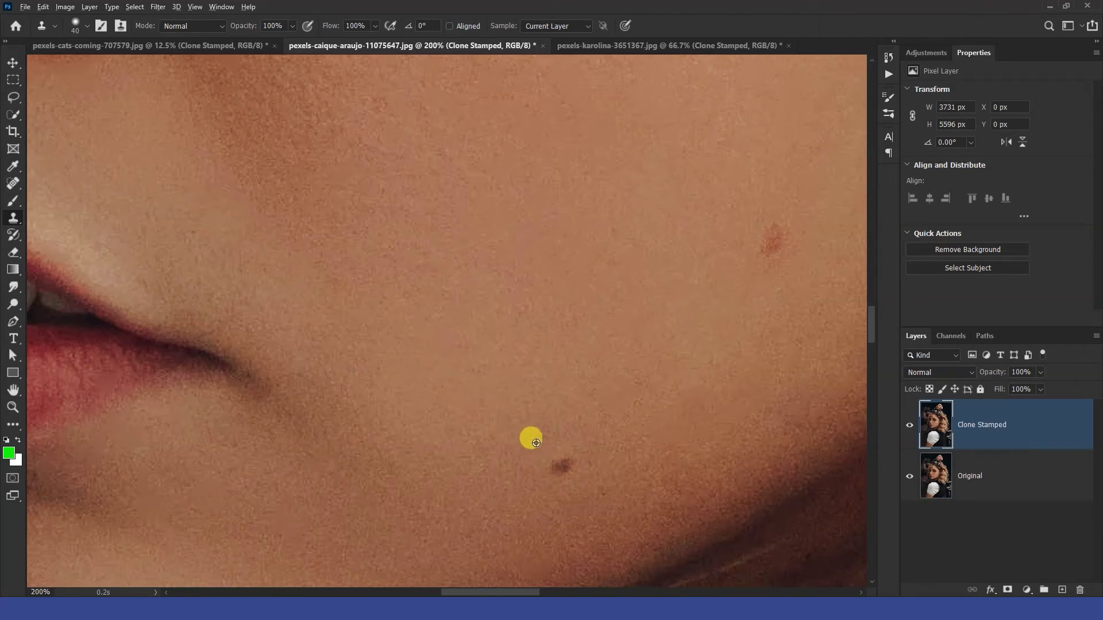
pyautogui.keyDown('alt'); pyautogui.click(536, 443); pyautogui.keyUp('alt')
pyautogui.click(562, 463)
# Clone clean skin over the reddish spot and the remaining moles on the cheek.
pyautogui.moveTo(685, 377); pyautogui.dragTo(414, 498)
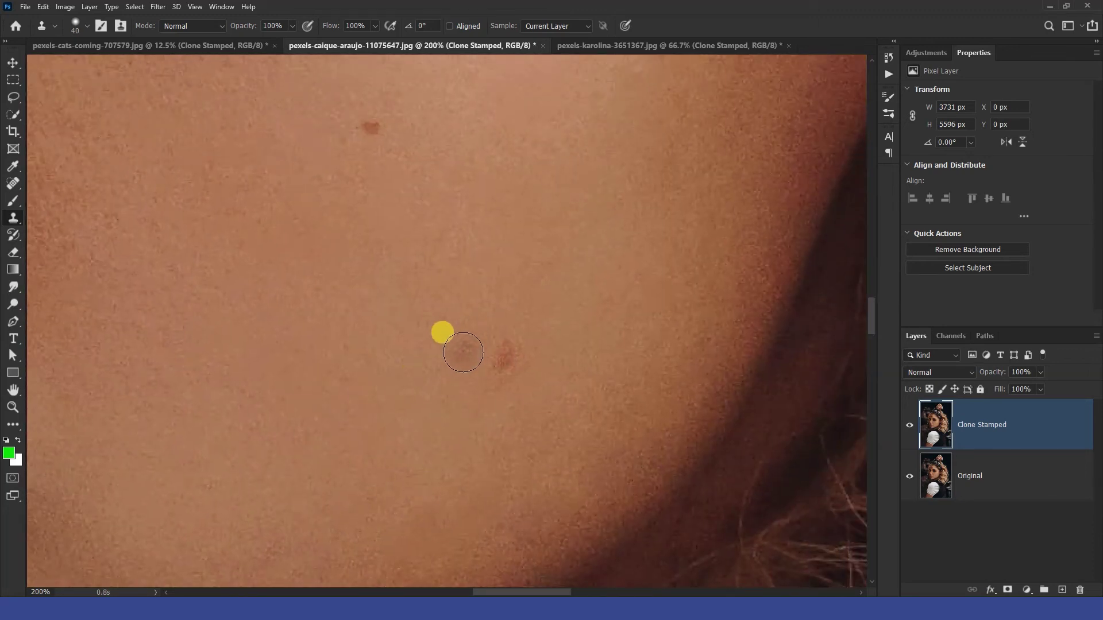
pyautogui.keyDown('alt'); pyautogui.click(456, 353); pyautogui.keyUp('alt')
pyautogui.click(503, 354)
pyautogui.moveTo(463, 293); pyautogui.dragTo(523, 496)
pyautogui.scroll(-4, 465, 354)
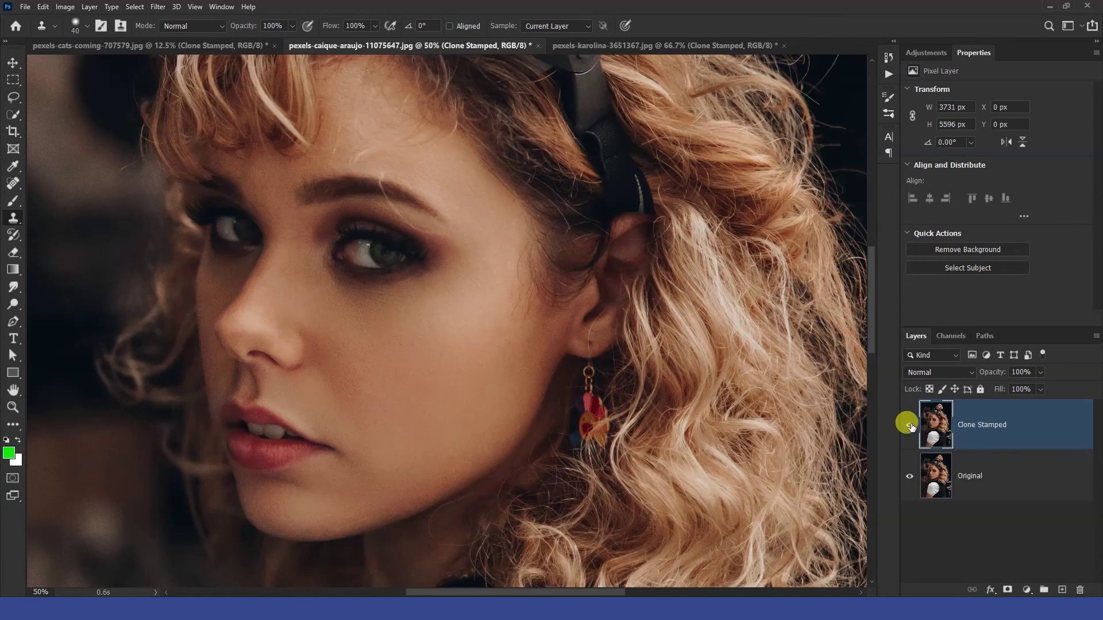
# Toggle the Clone Stamped layer's visibility to compare the retouched face with the original.
pyautogui.click(910, 426)
pyautogui.click(909, 425)
pyautogui.click(909, 425)
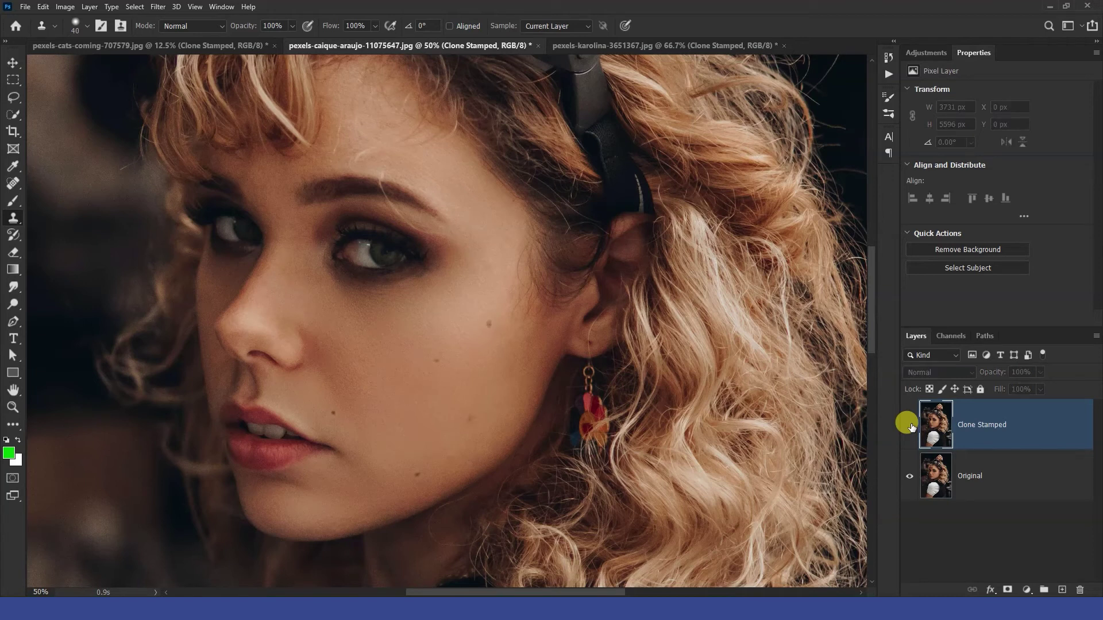
# Turn the portrait's Clone Stamped layer back on to finish the before-and-after comparison.
pyautogui.click(909, 425)
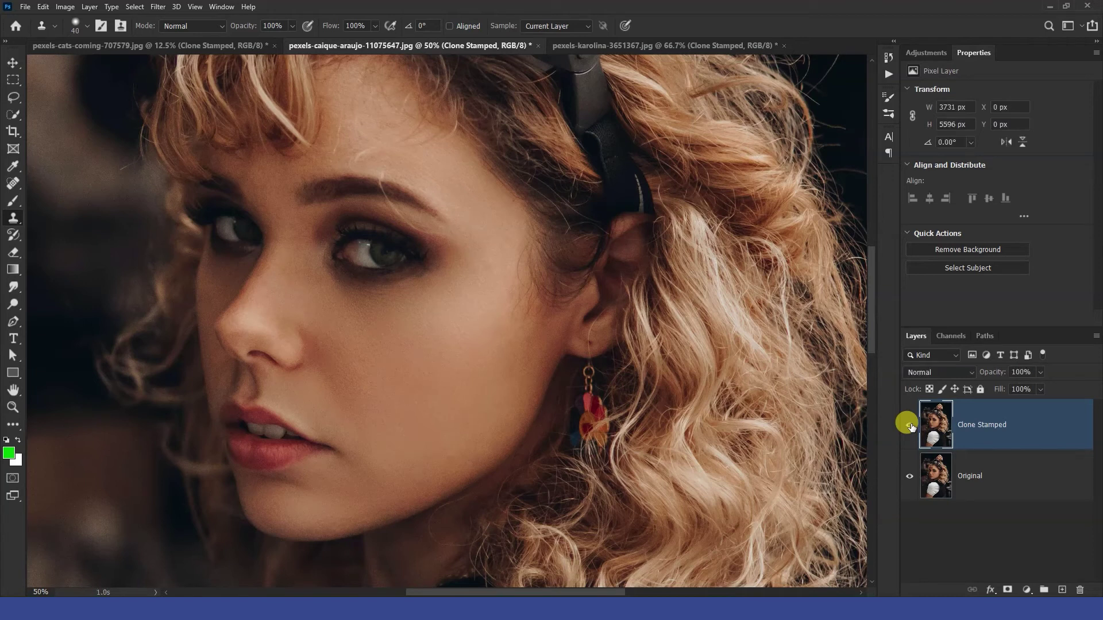
# Switch to the moon photo and clone sky over the wire left of the moon in a straight stroke with a 35 px brush.
pyautogui.click(599, 48)
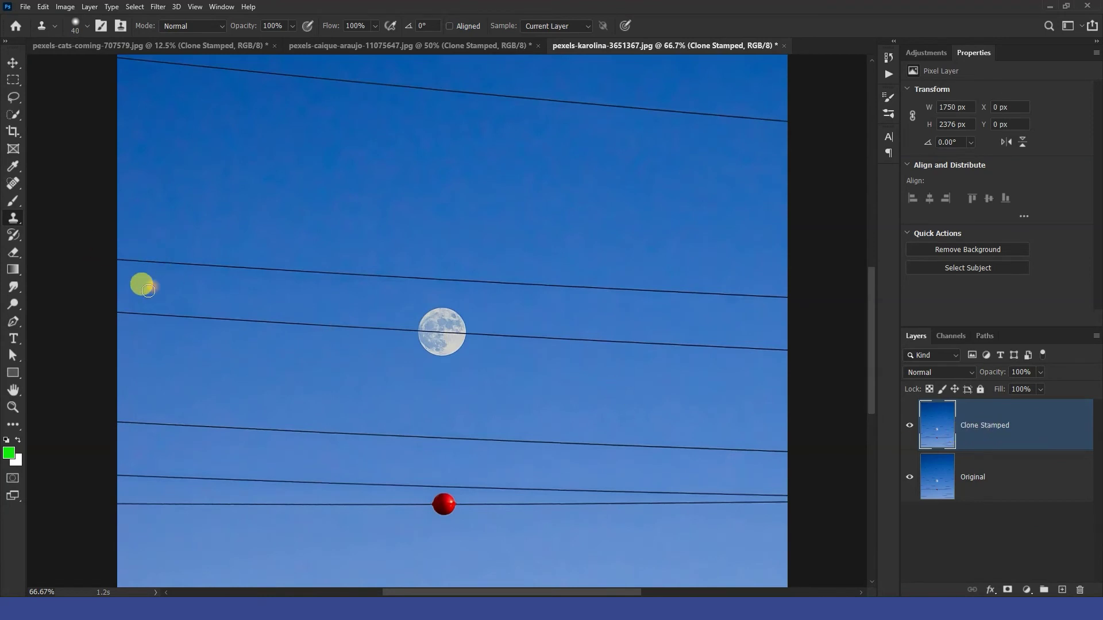
pyautogui.hotkey('ctrl', '1')
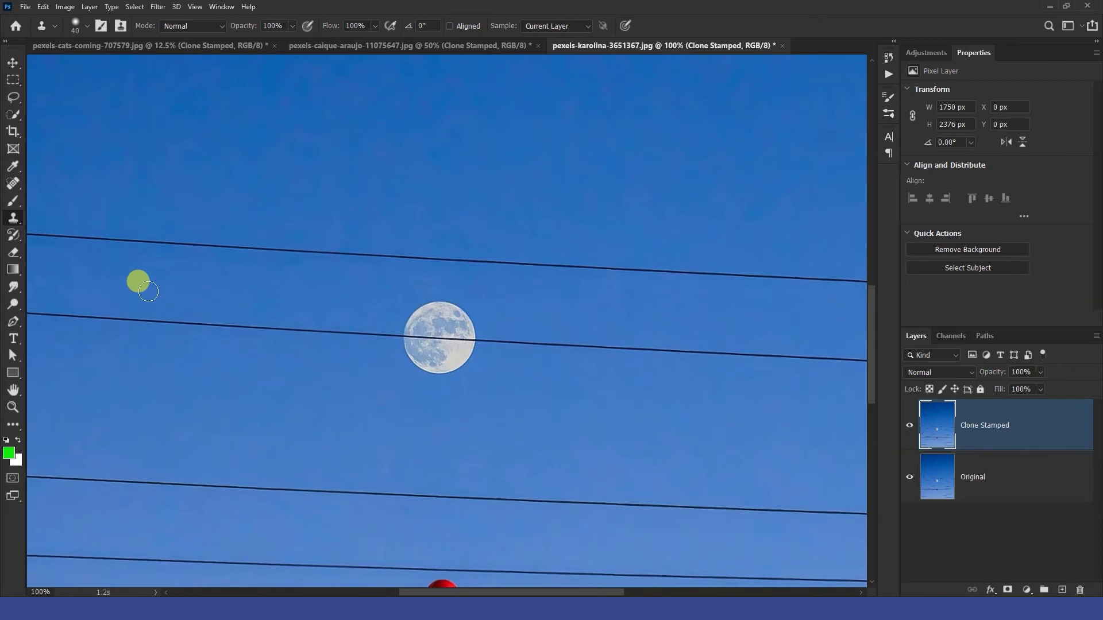
pyautogui.moveTo(182, 327)
pyautogui.mouseDown()
pyautogui.moveTo(535, 340)
pyautogui.moveTo(485, 350)
pyautogui.mouseUp()
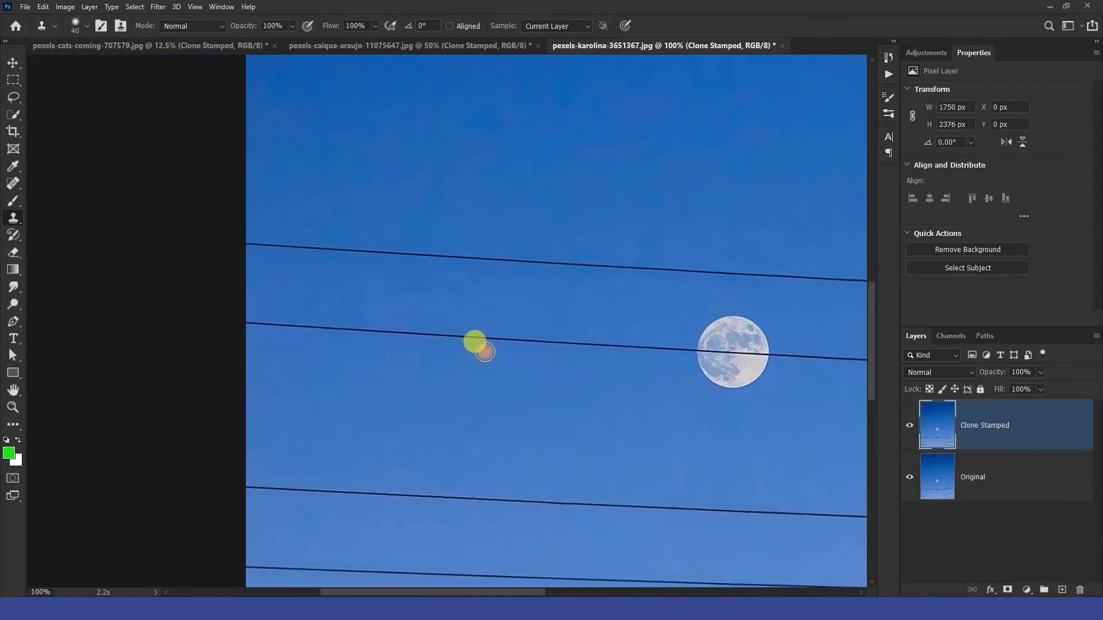
pyautogui.press(']')
pyautogui.press('[')
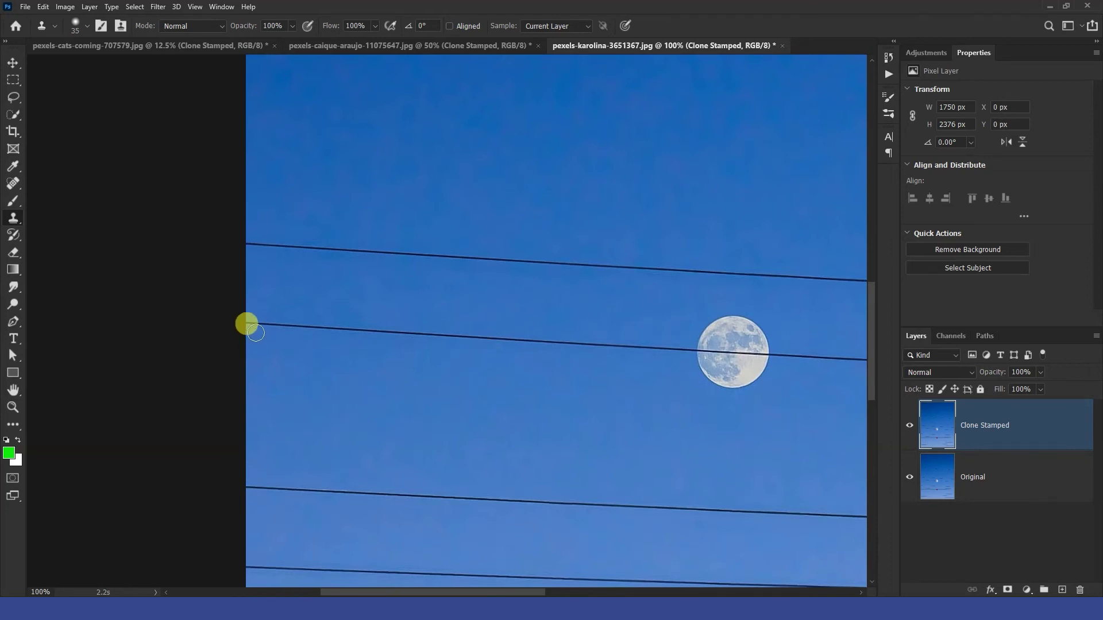
pyautogui.click(249, 323)
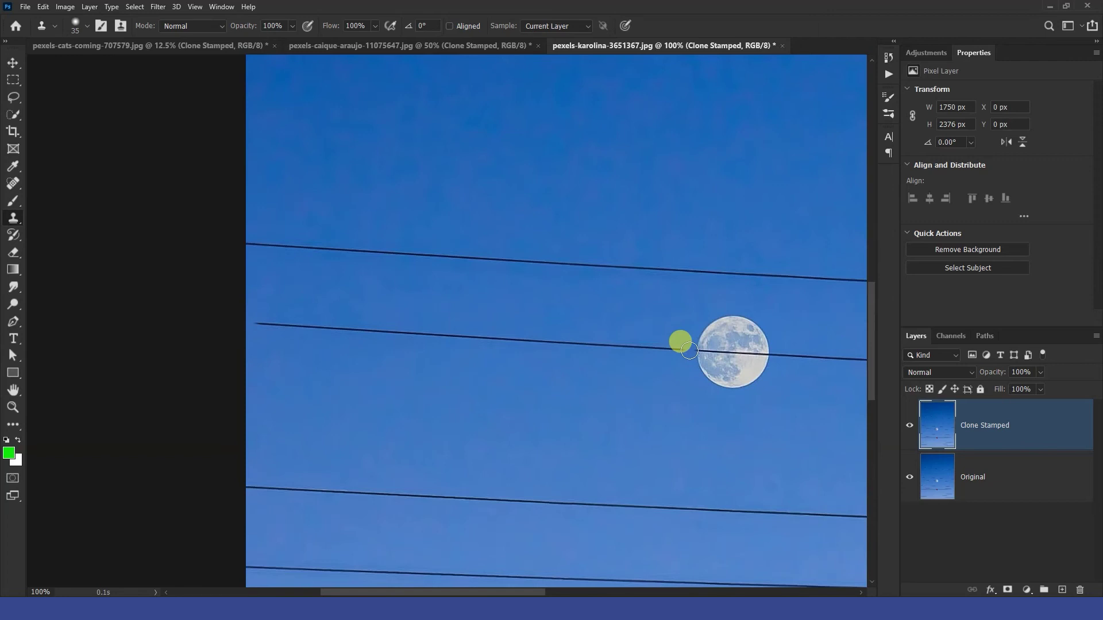
pyautogui.keyDown('shift'); pyautogui.click(689, 351); pyautogui.keyUp('shift')
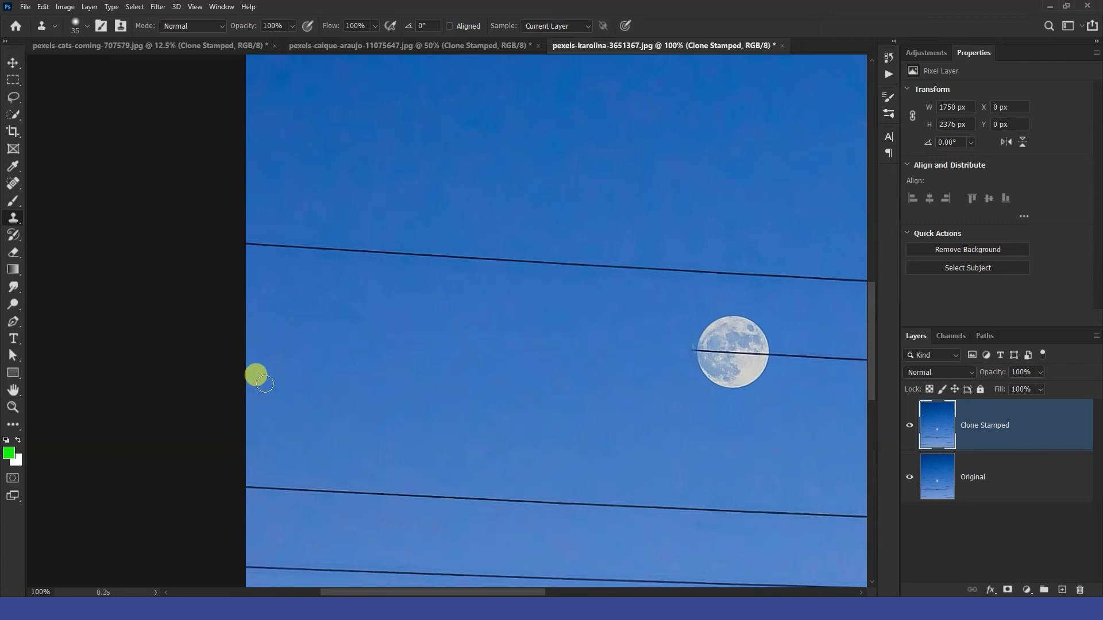
# Clone sky in a straight stroke over the same wire from the moon's right side to the photo's edge.
pyautogui.moveTo(771, 430); pyautogui.dragTo(377, 419)
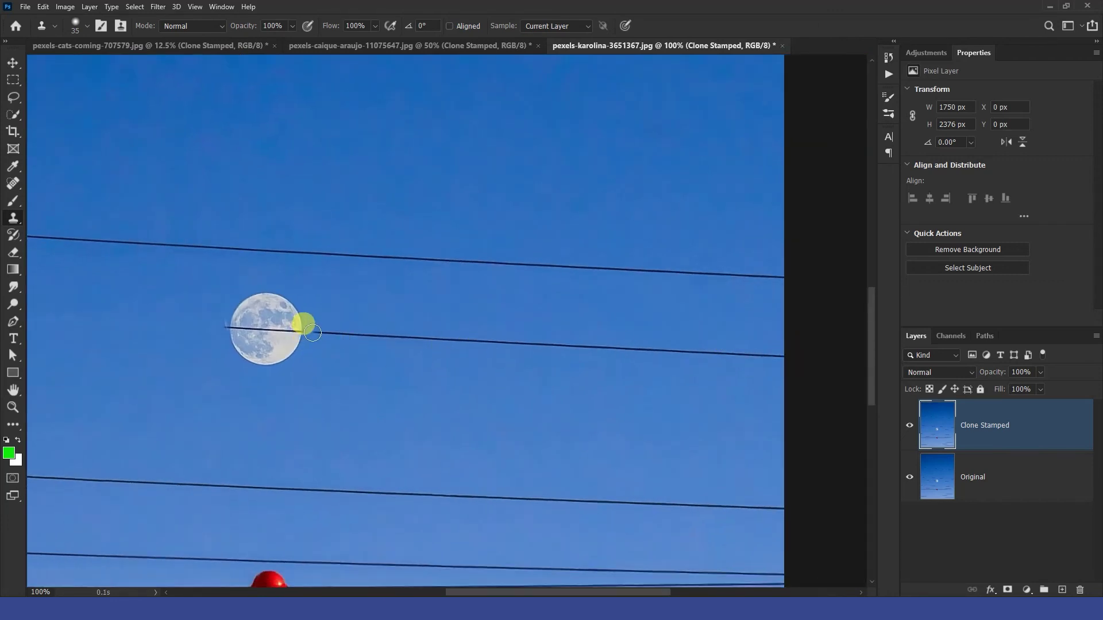
pyautogui.click(312, 332)
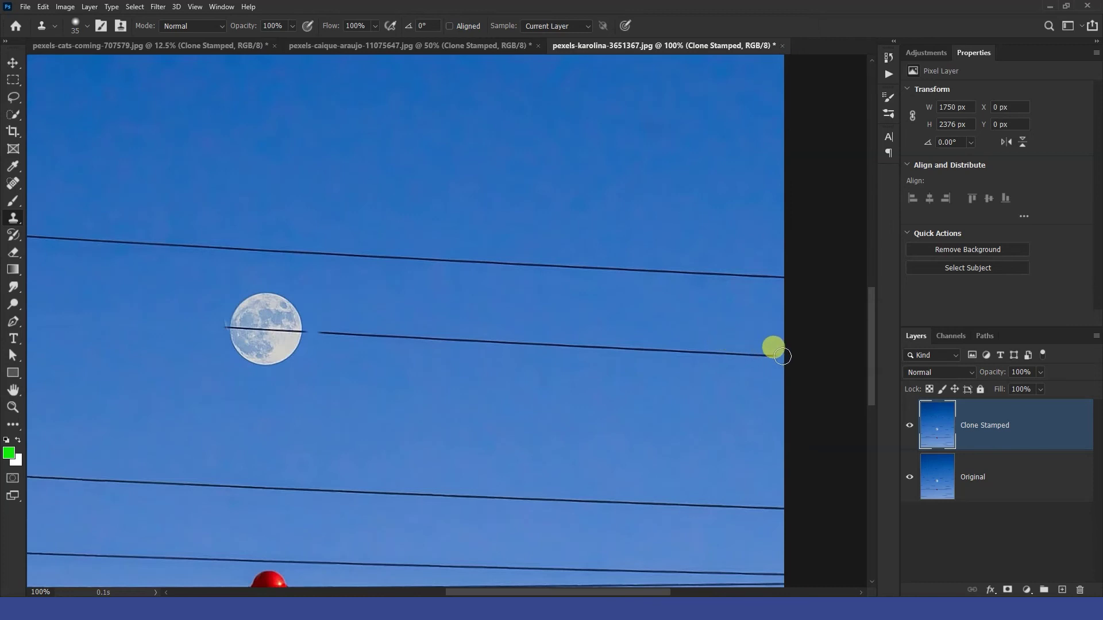
pyautogui.keyDown('shift'); pyautogui.click(782, 357); pyautogui.keyUp('shift')
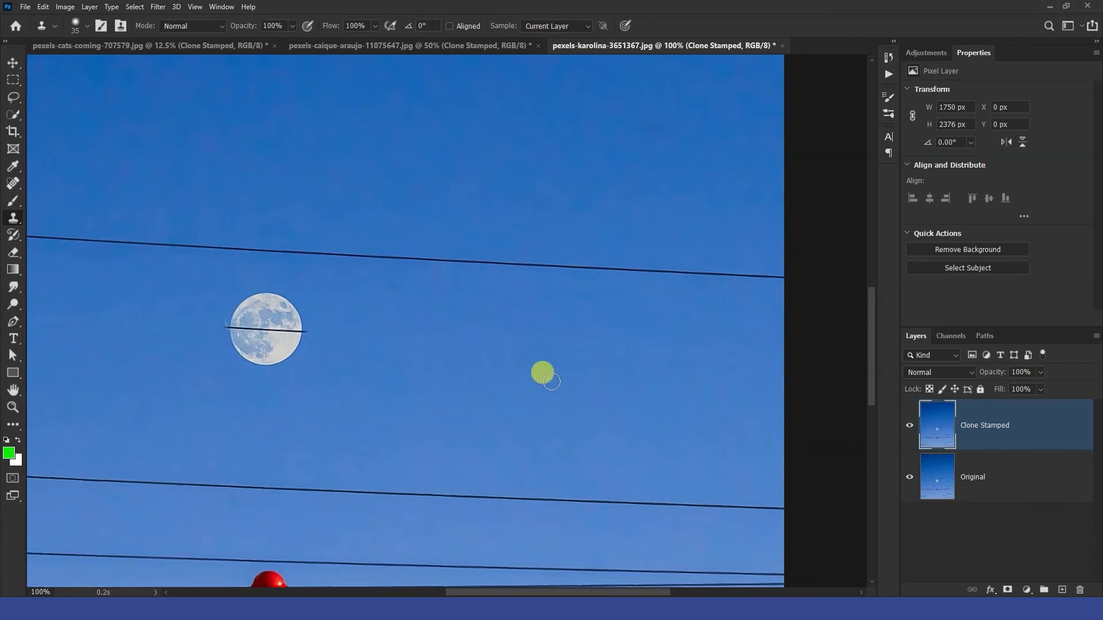
# Try to clone over the wire stub at the moon's right edge with the 35 px brush.
pyautogui.hotkey('ctrl', '+')
pyautogui.hotkey('ctrl', '+')
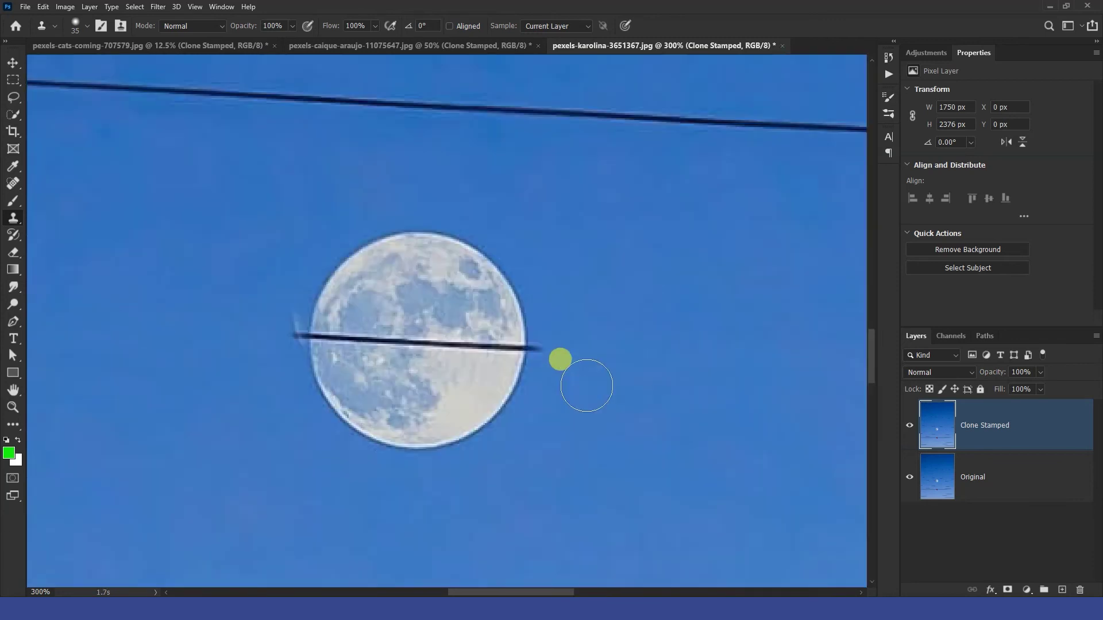
pyautogui.click(543, 345)
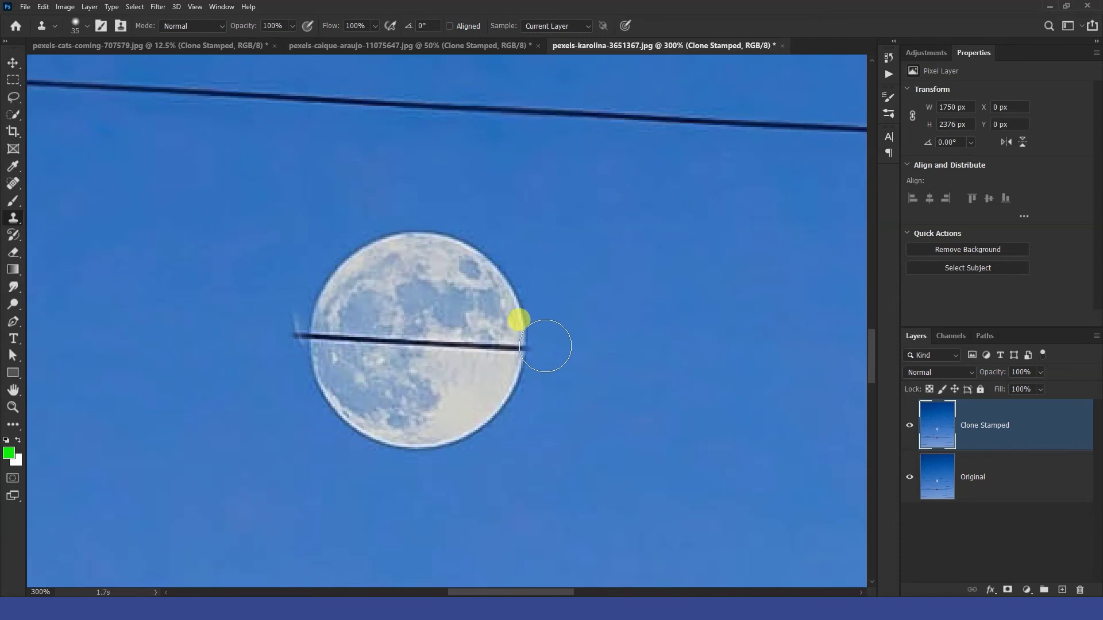
pyautogui.hotkey('ctrl', 'z')
pyautogui.moveTo(513, 386); pyautogui.dragTo(526, 387)
pyautogui.hotkey('ctrl', 'z')
# Reduce the brush to 10 px and clone away the remaining wire across the moon and its stubs beside the edges.
pyautogui.press('[')
pyautogui.press('[')
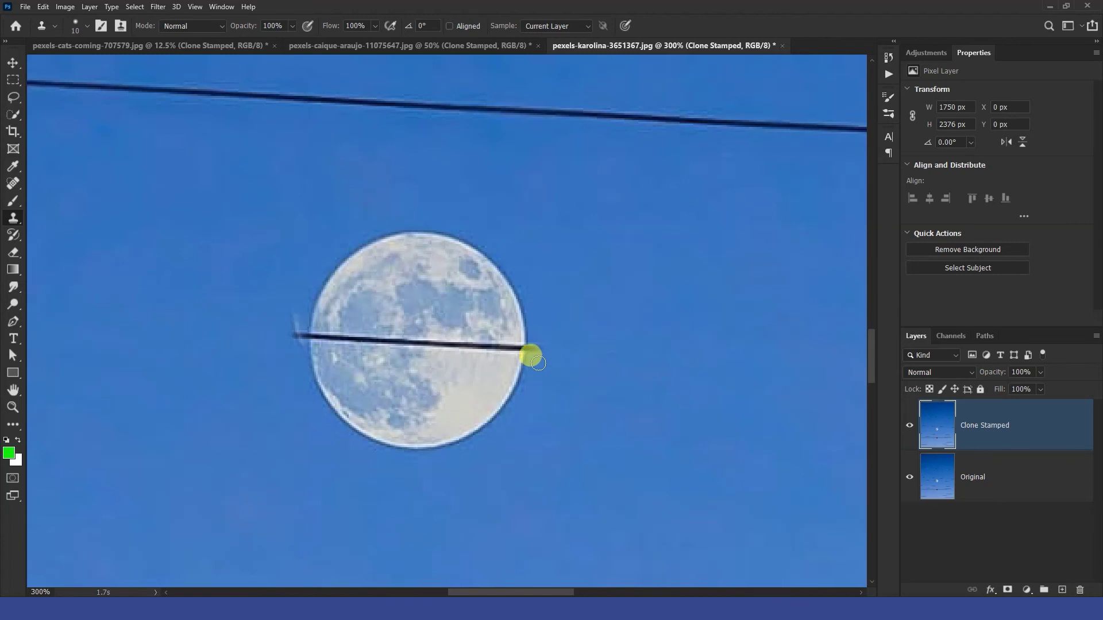
pyautogui.keyDown('alt'); pyautogui.click(543, 362); pyautogui.keyUp('alt')
pyautogui.click(536, 348)
pyautogui.moveTo(436, 345)
pyautogui.mouseDown()
pyautogui.moveTo(498, 356)
pyautogui.moveTo(317, 338)
pyautogui.mouseUp()
pyautogui.hotkey('ctrl', '+')
pyautogui.keyDown('alt'); pyautogui.click(544, 349); pyautogui.keyUp('alt')
pyautogui.click(547, 359)
# Toggle the Clone Stamped layer's visibility in the moon photo and the portrait to compare each retouch with its original.
pyautogui.hotkey('ctrl', '-')
pyautogui.hotkey('ctrl', '-')
pyautogui.hotkey('ctrl', '-')
pyautogui.hotkey('ctrl', '-')
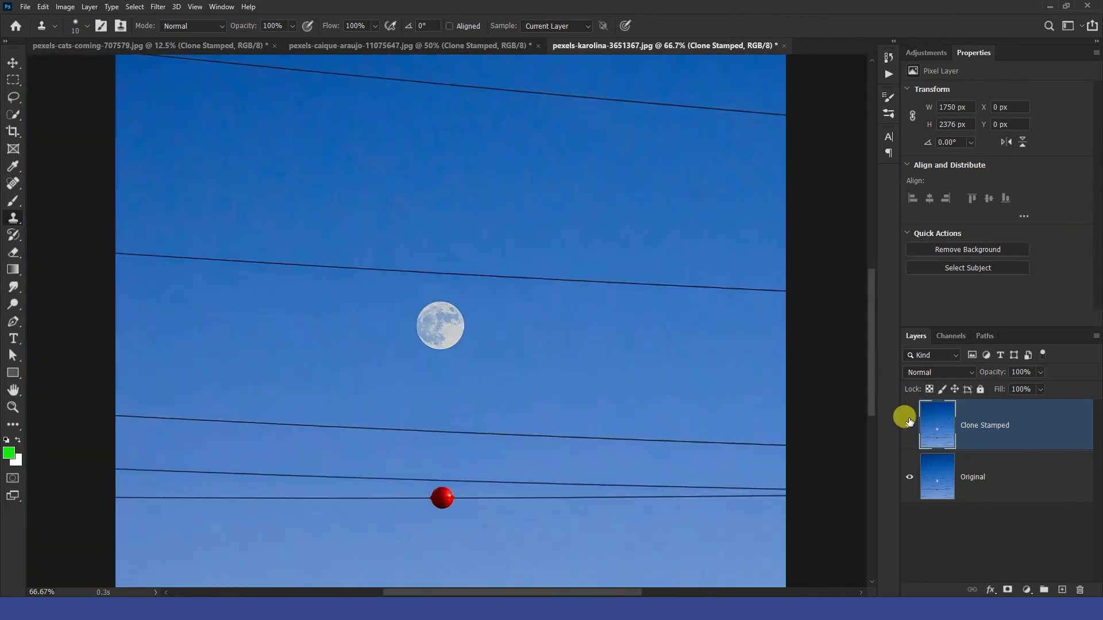
pyautogui.click(908, 424)
pyautogui.click(908, 424)
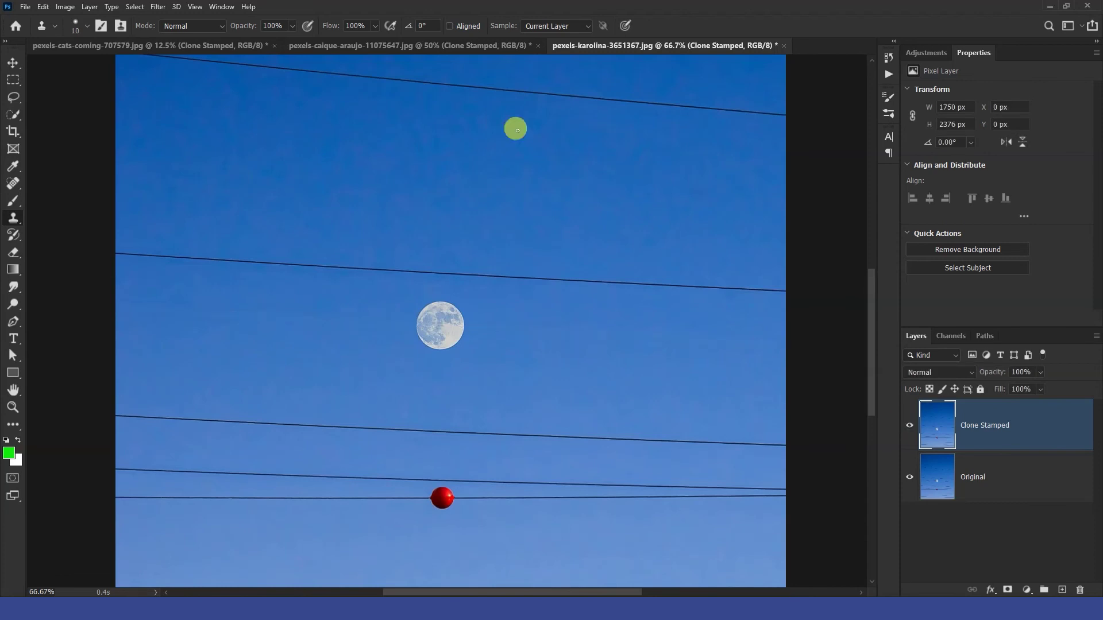
pyautogui.click(431, 46)
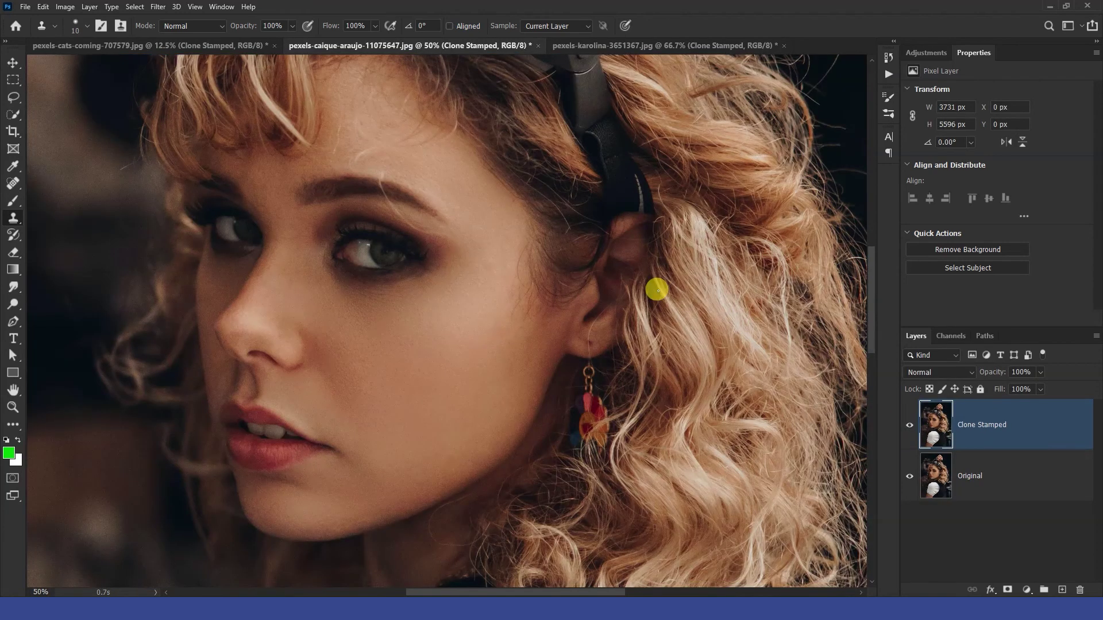
pyautogui.click(910, 425)
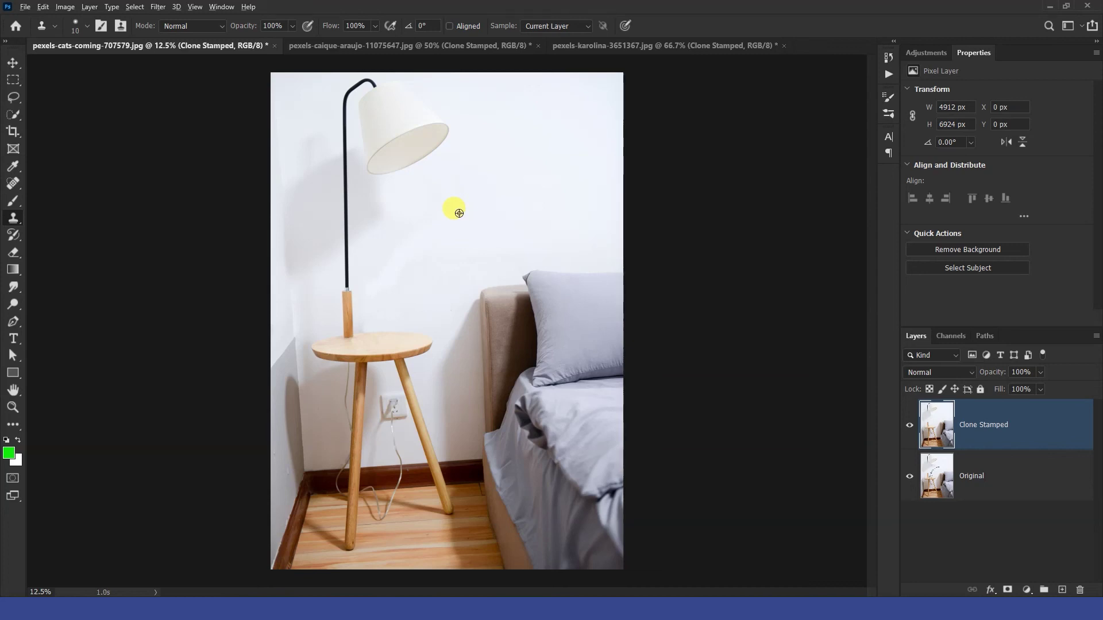
# Set the clone brush size to 19 px in the bedroom photo and look over the available blending modes.
pyautogui.click(76, 26)
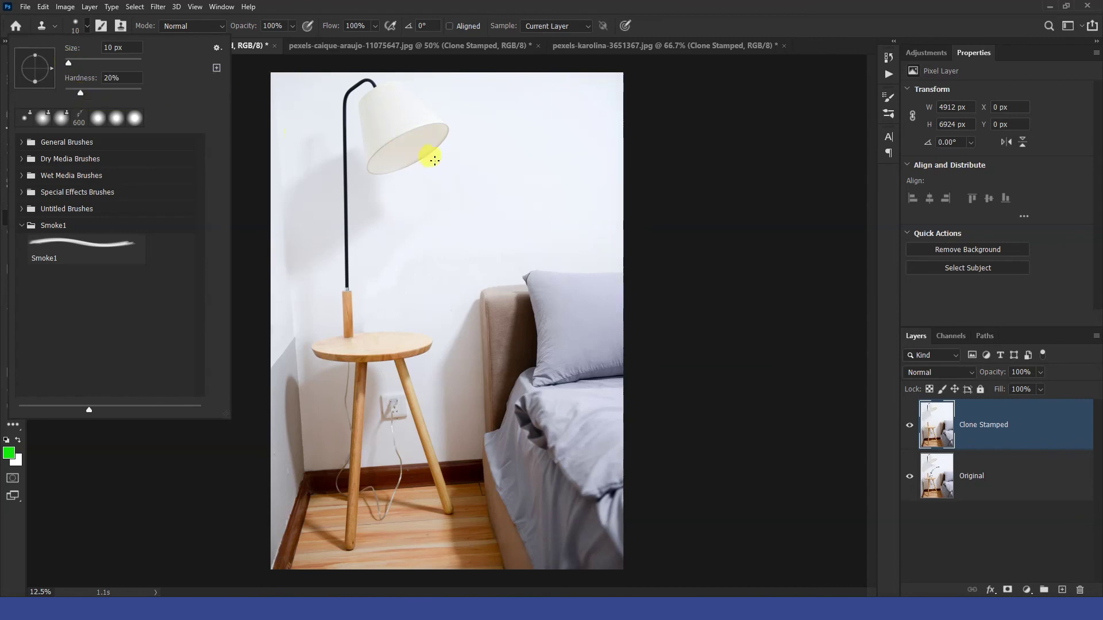
pyautogui.moveTo(68, 63); pyautogui.dragTo(71, 63)
pyautogui.click(244, 152)
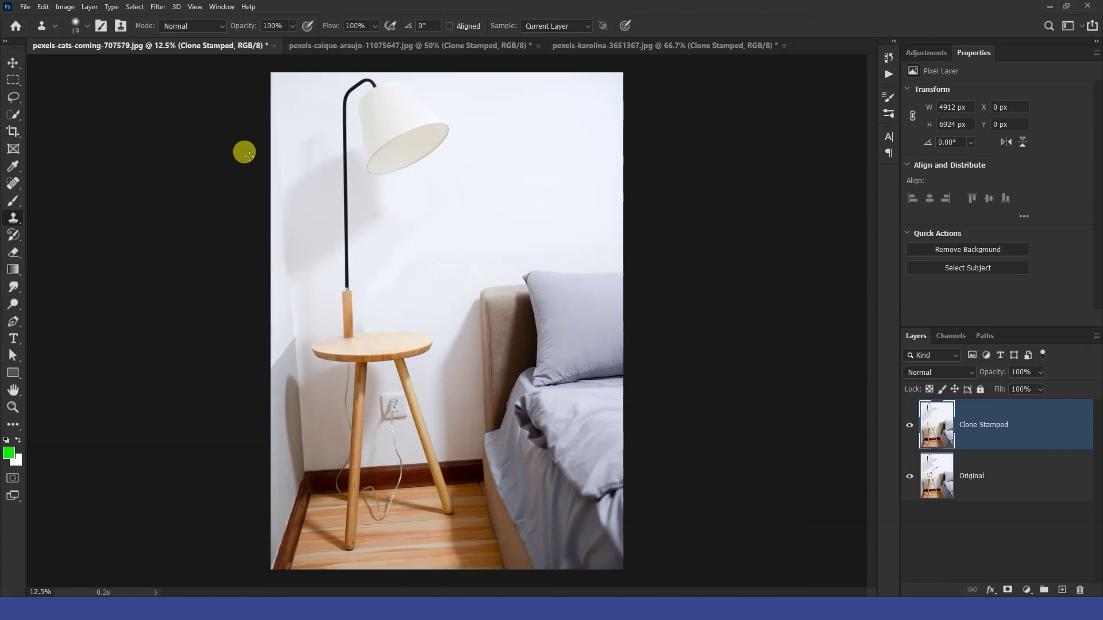
pyautogui.click(191, 28)
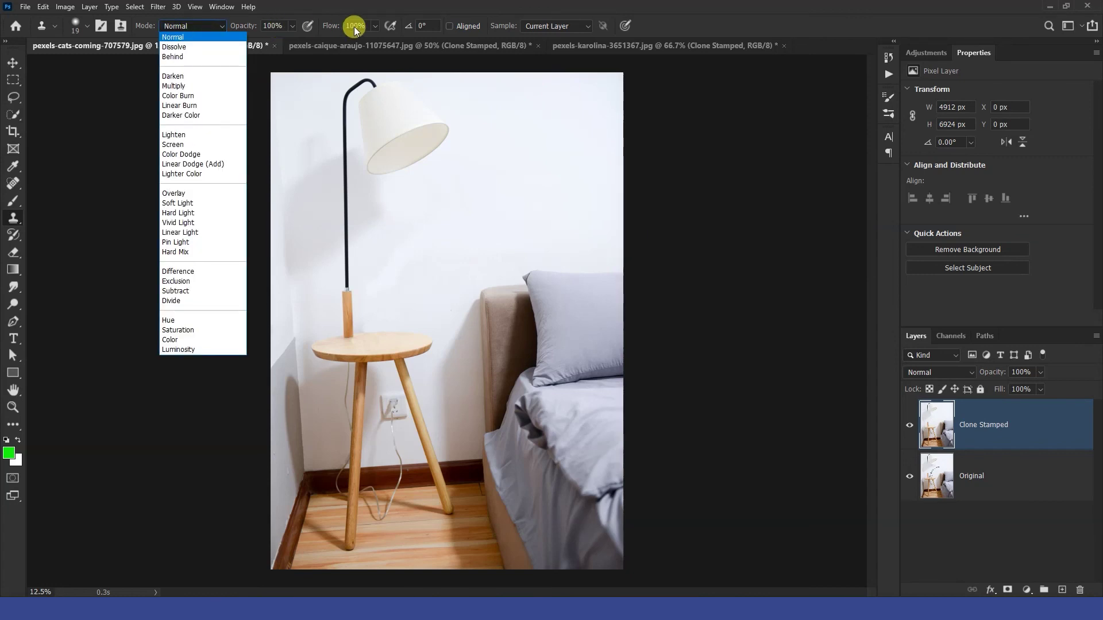
pyautogui.click(13, 65)
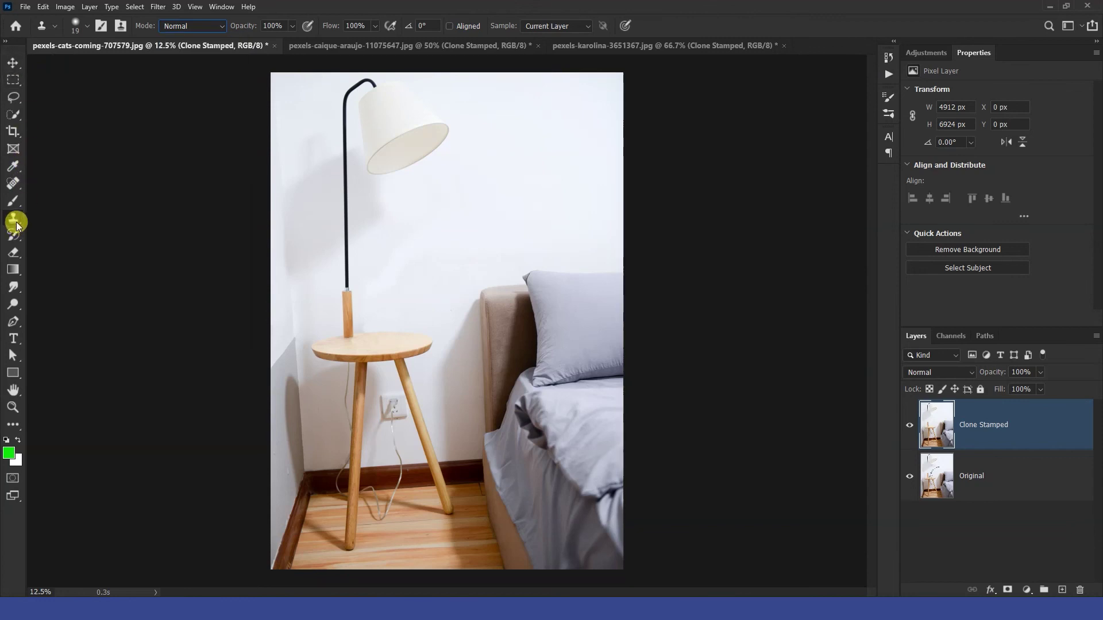
# Set the clone brush hardness to 14% and enlarge the brush to 400 px, checking its size against the lamp pole.
pyautogui.click(88, 26)
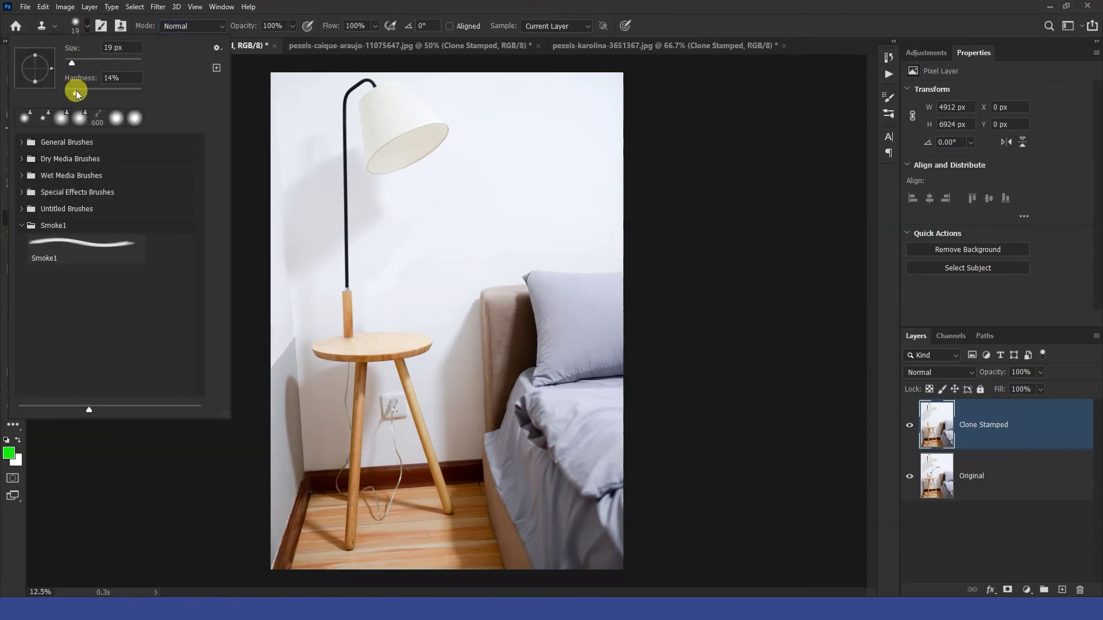
pyautogui.click(242, 155)
pyautogui.press(']')
pyautogui.press(']')
pyautogui.press(']')
pyautogui.press(']')
pyautogui.press(']')
pyautogui.press(']')
pyautogui.press(']')
pyautogui.press(']')
pyautogui.press(']')
pyautogui.press(']')
pyautogui.press(']')
pyautogui.press(']')
pyautogui.press(']')
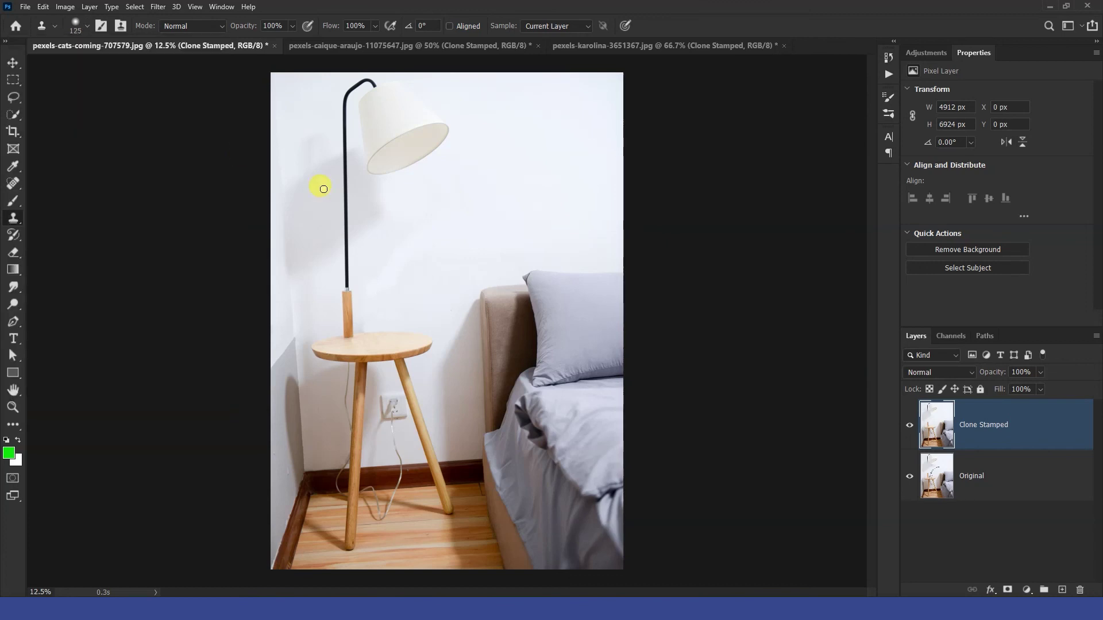
pyautogui.press('capslock')
pyautogui.press(']')
pyautogui.press(']')
pyautogui.press(']')
pyautogui.press(']')
pyautogui.press('capslock')
pyautogui.moveTo(347, 106); pyautogui.dragTo(340, 266)
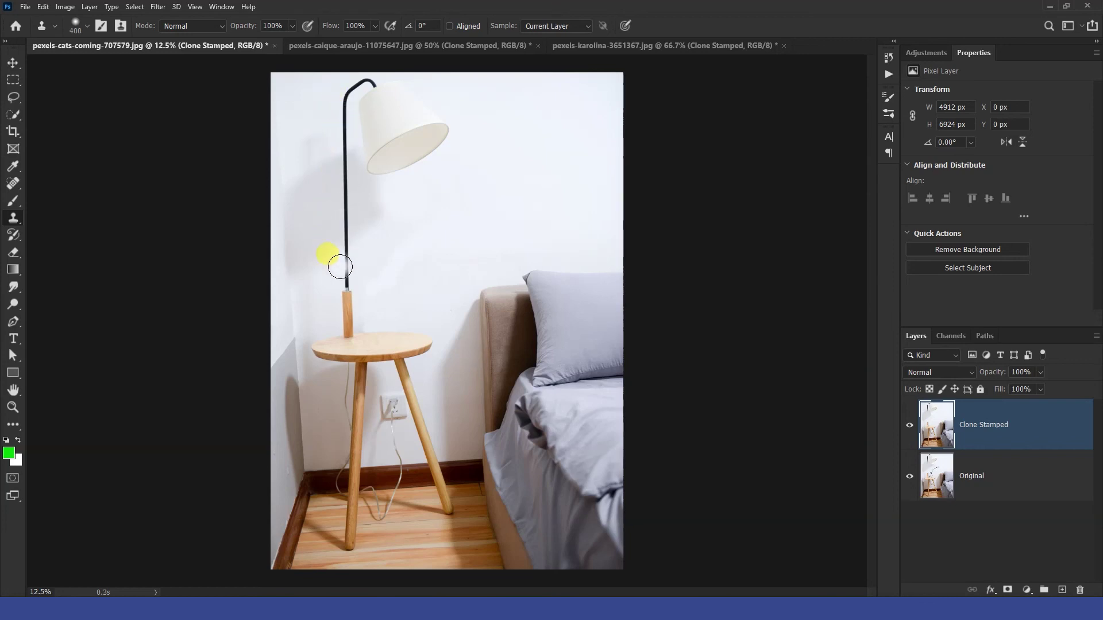